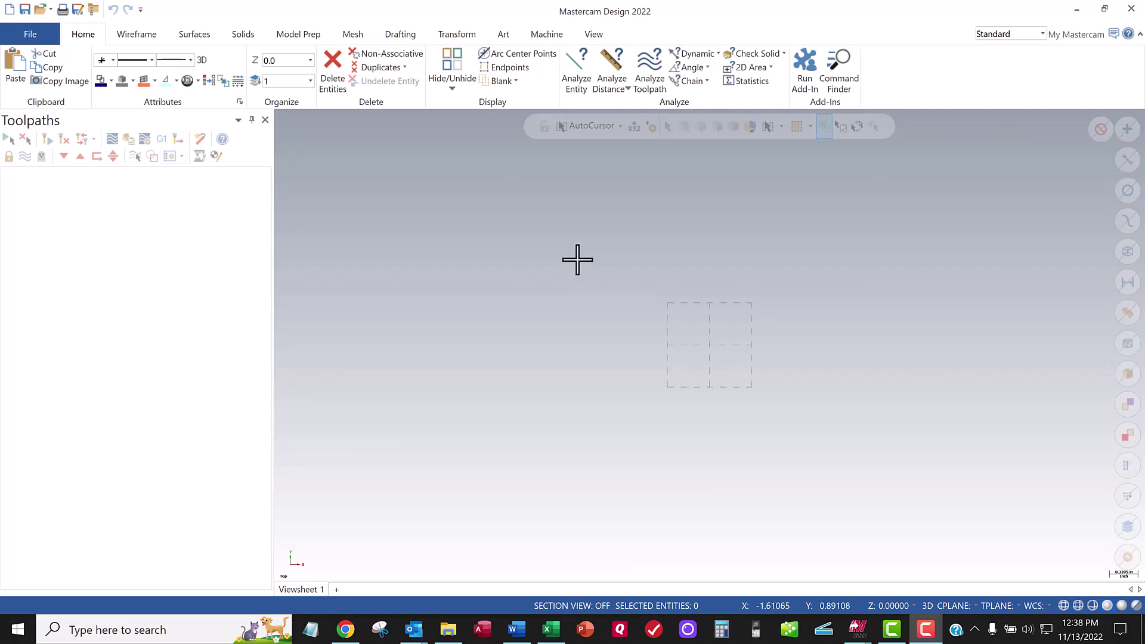
Switch the graphics view to isometric and load the TORMACH PCNC 440 (IHM) mill machine definition
{"action": "left_click", "coordinate": [446, 243]}
{"action": "right_click", "coordinate": [446, 244]}
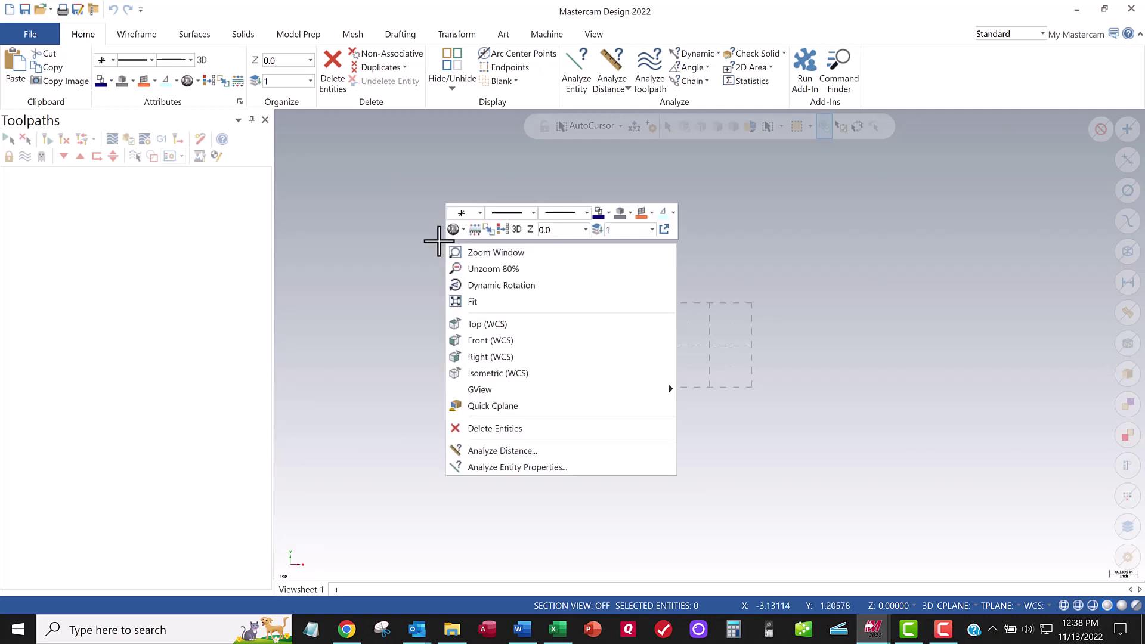
{"action": "key", "text": "Return"}
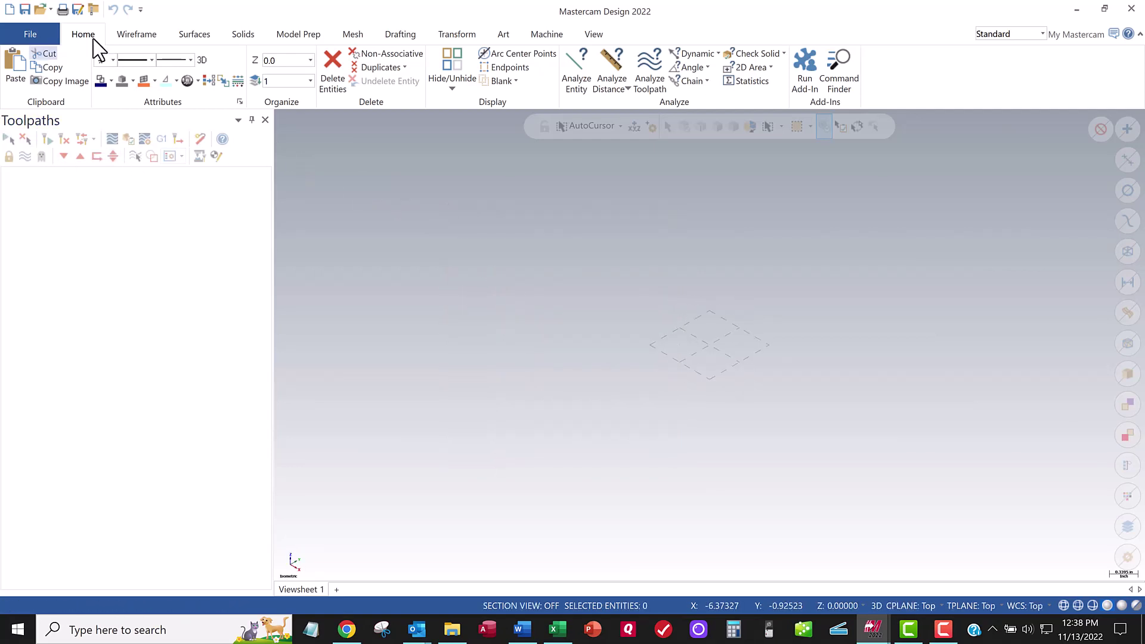
{"action": "left_click", "coordinate": [547, 34]}
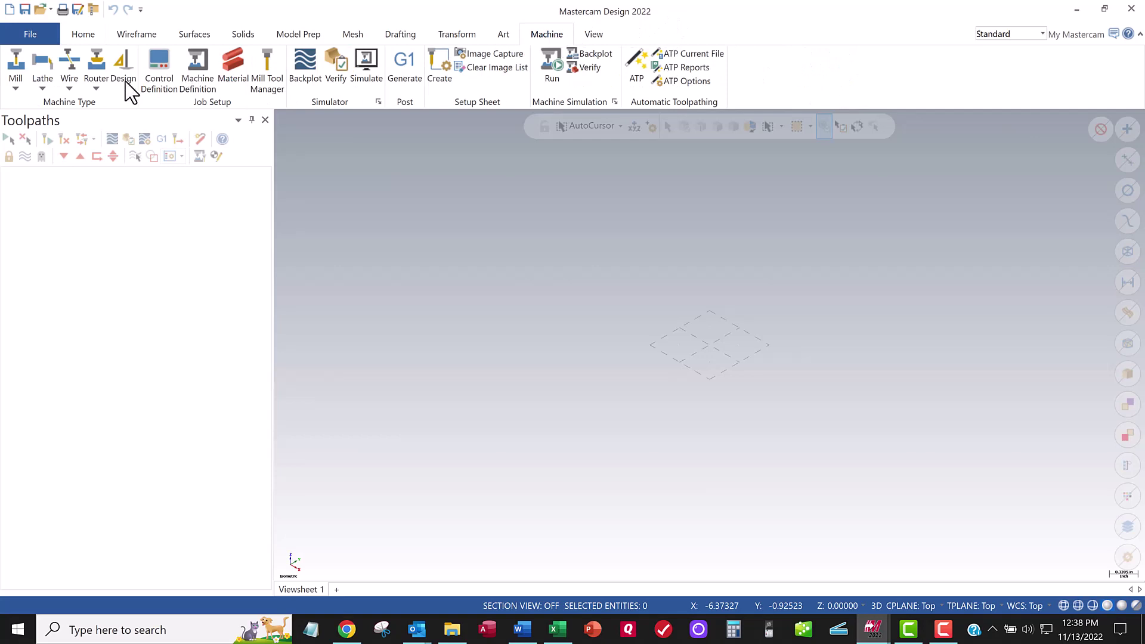
{"action": "left_click", "coordinate": [16, 89]}
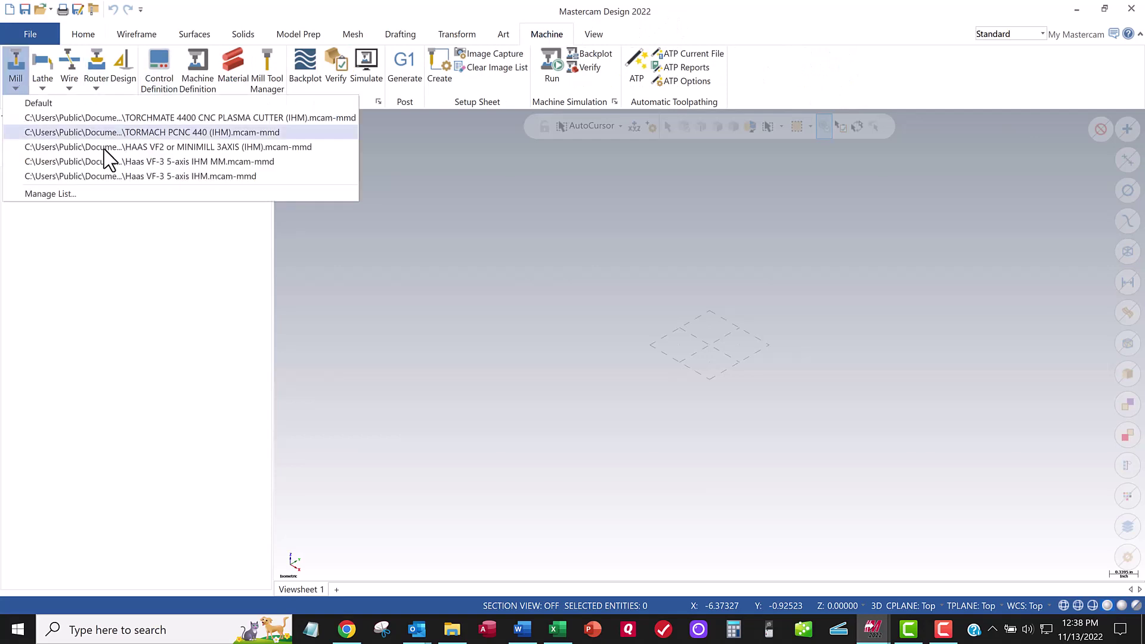
{"action": "left_click", "coordinate": [215, 133]}
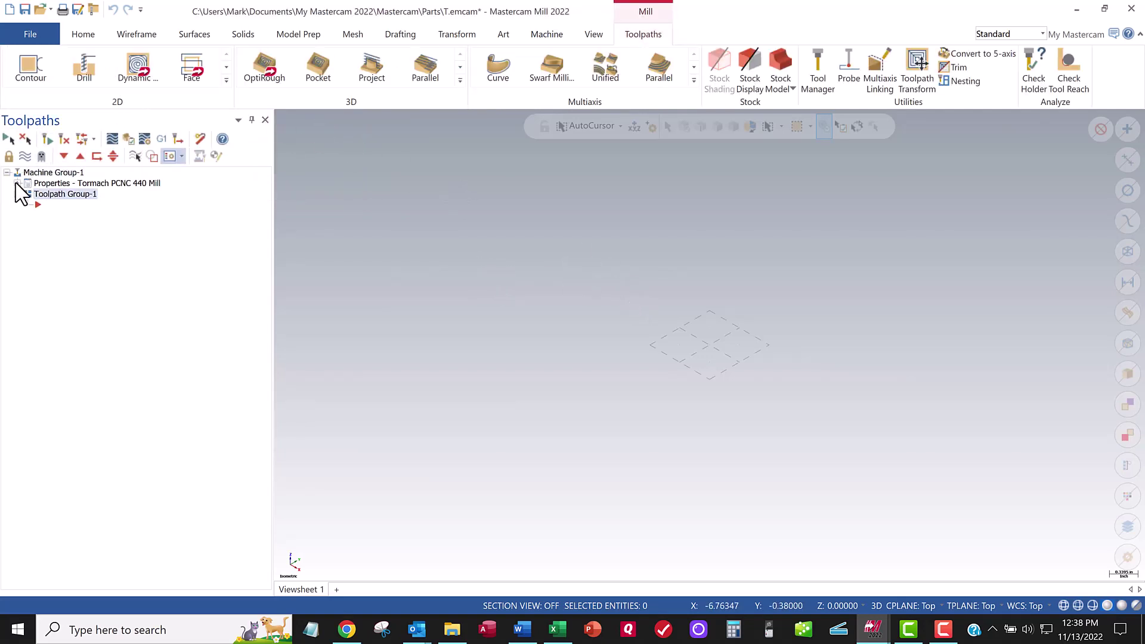
Define a displayed rectangular stock block measuring 2 inches in X, Y and Z
{"action": "left_click", "coordinate": [17, 183]}
{"action": "left_click", "coordinate": [55, 211]}
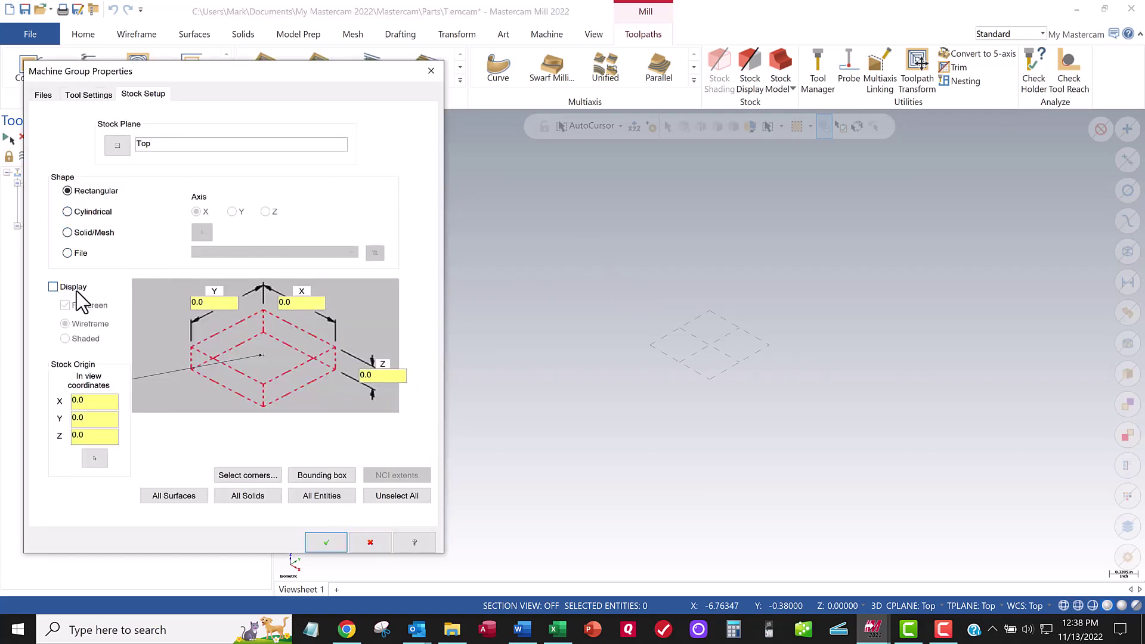
{"action": "left_click", "coordinate": [74, 289]}
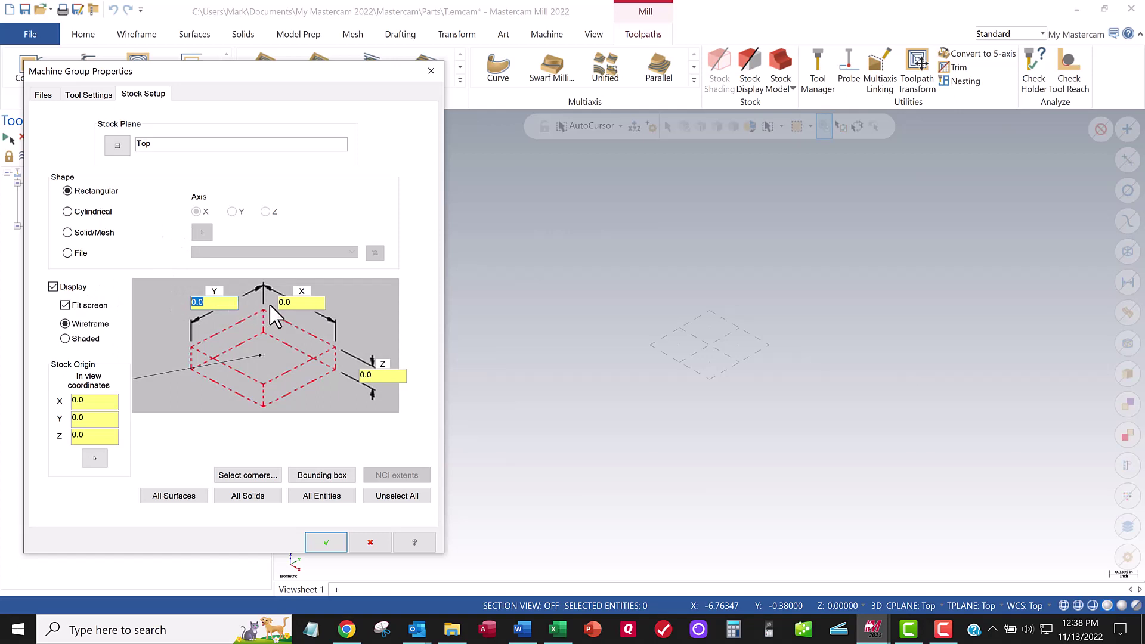
{"action": "key", "text": "Tab"}
{"action": "type", "text": "2"}
{"action": "key", "text": "Tab"}
{"action": "left_click", "coordinate": [322, 543]}
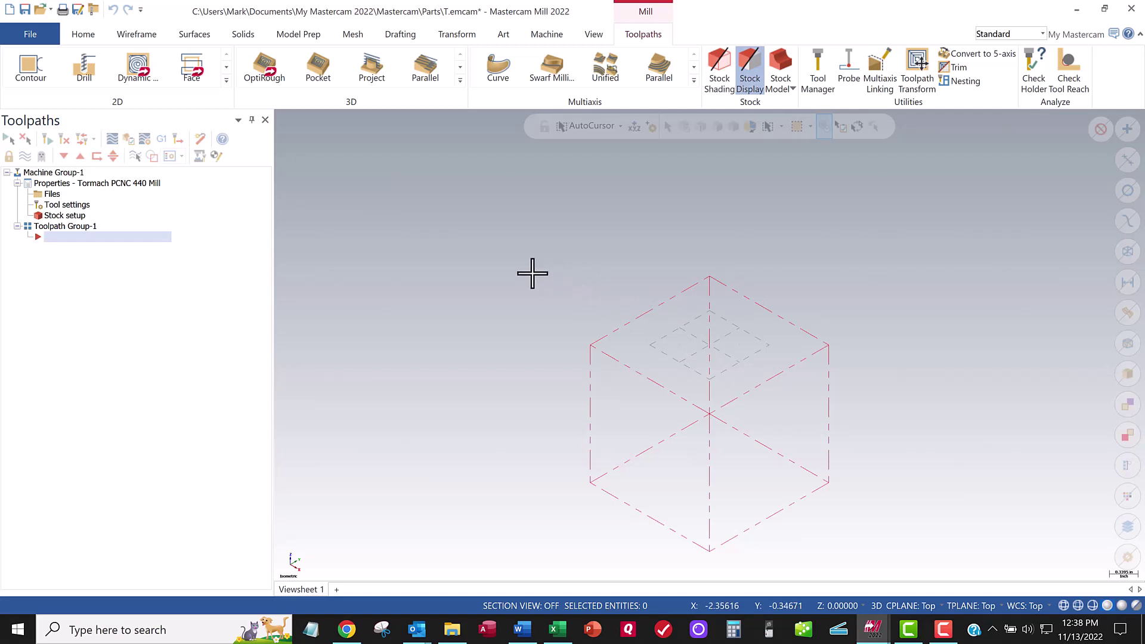
In the top view, start creating letters with the text 00 in the OLF SimpleSansCJK OC font
{"action": "right_click", "coordinate": [511, 266]}
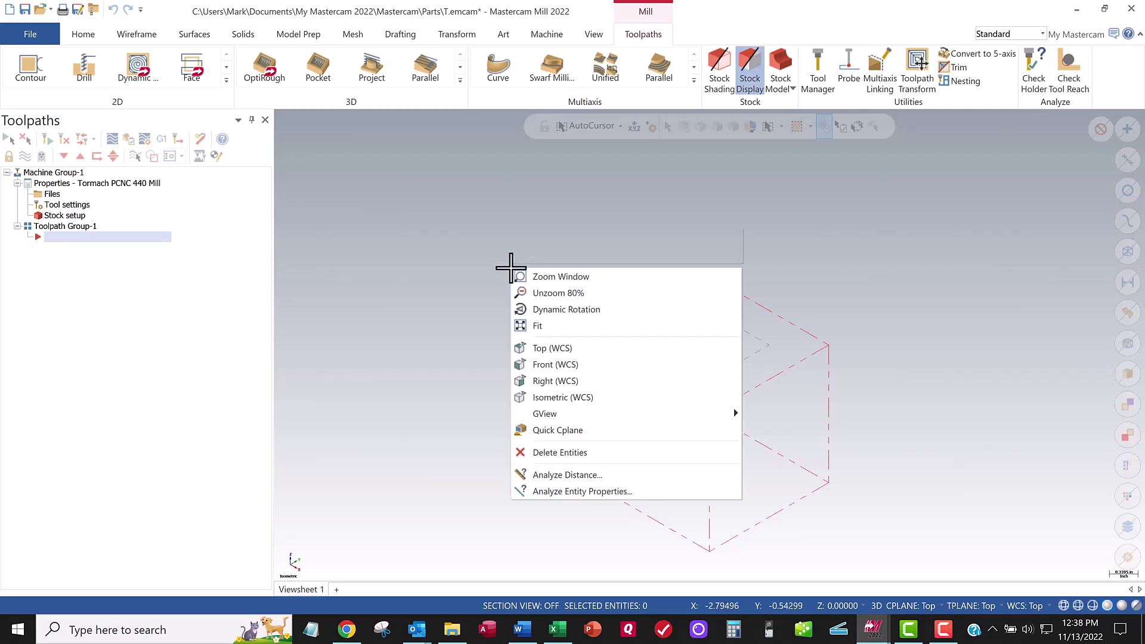
{"action": "left_click", "coordinate": [552, 346]}
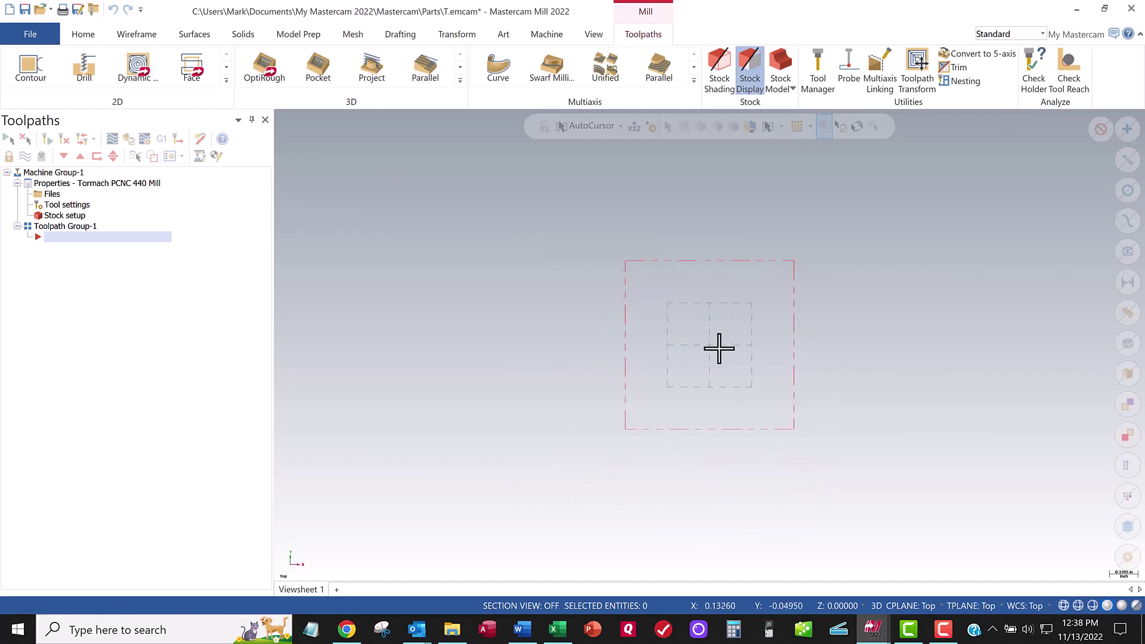
{"action": "scroll", "coordinate": [710, 346], "scroll_direction": "down", "scroll_amount": 1}
{"action": "scroll", "coordinate": [727, 358], "scroll_direction": "up", "scroll_amount": 2}
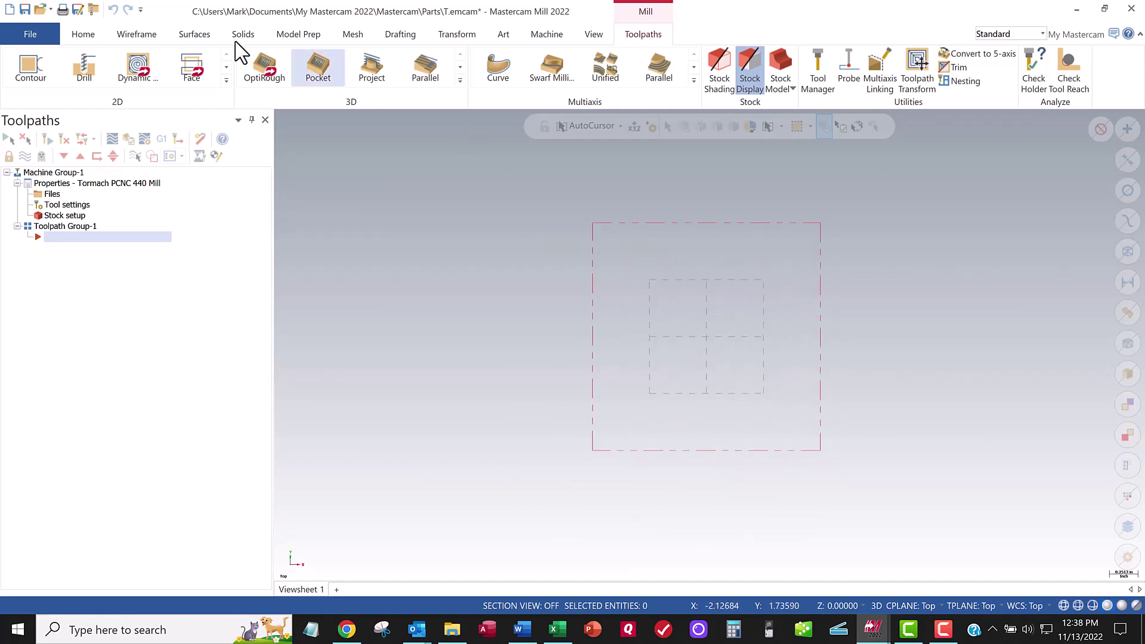
{"action": "left_click", "coordinate": [135, 34]}
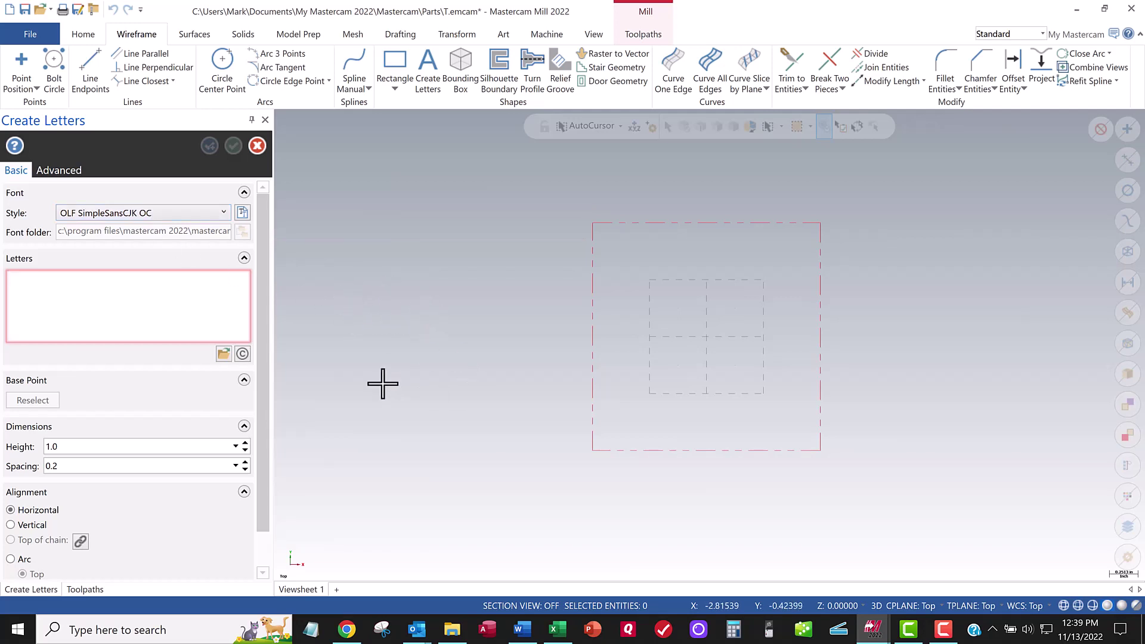
{"action": "left_click", "coordinate": [92, 299]}
{"action": "type", "text": "00"}
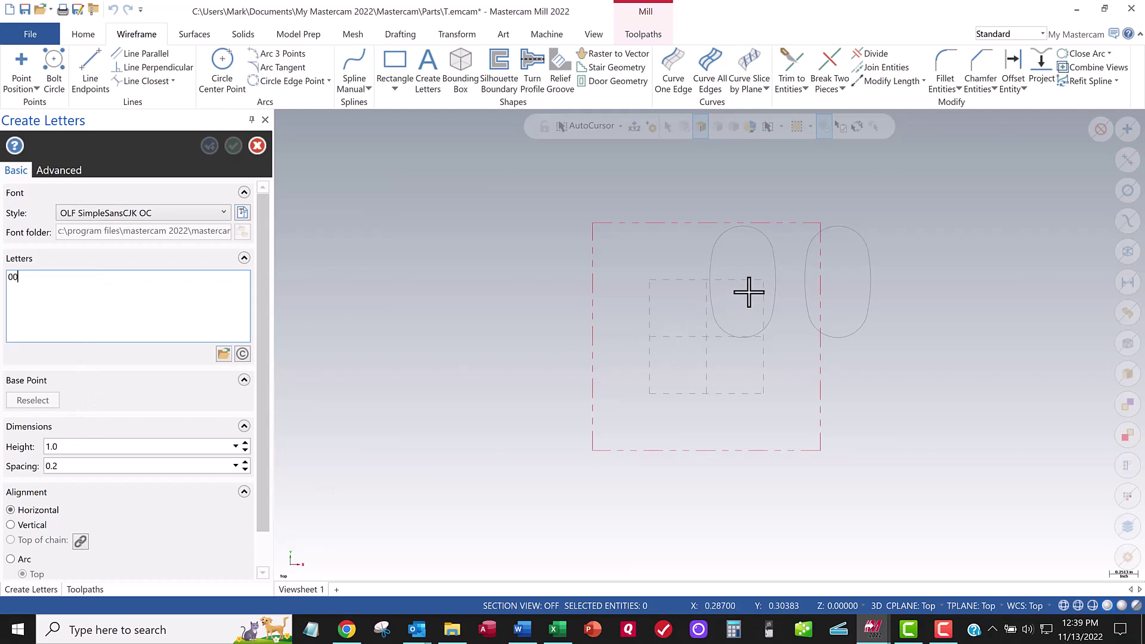
Set the letter height to 0.5 and place the lettering with its base point at the origin
{"action": "left_click_drag", "start_coordinate": [76, 448], "coordinate": [32, 456]}
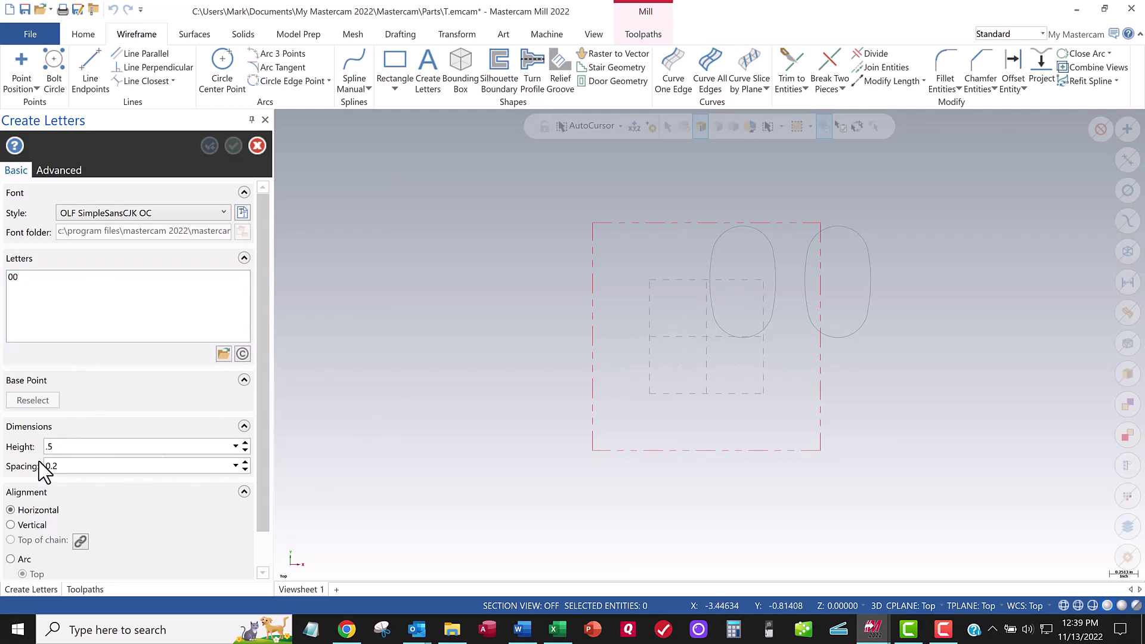
{"action": "left_click", "coordinate": [68, 466]}
{"action": "left_click", "coordinate": [576, 126]}
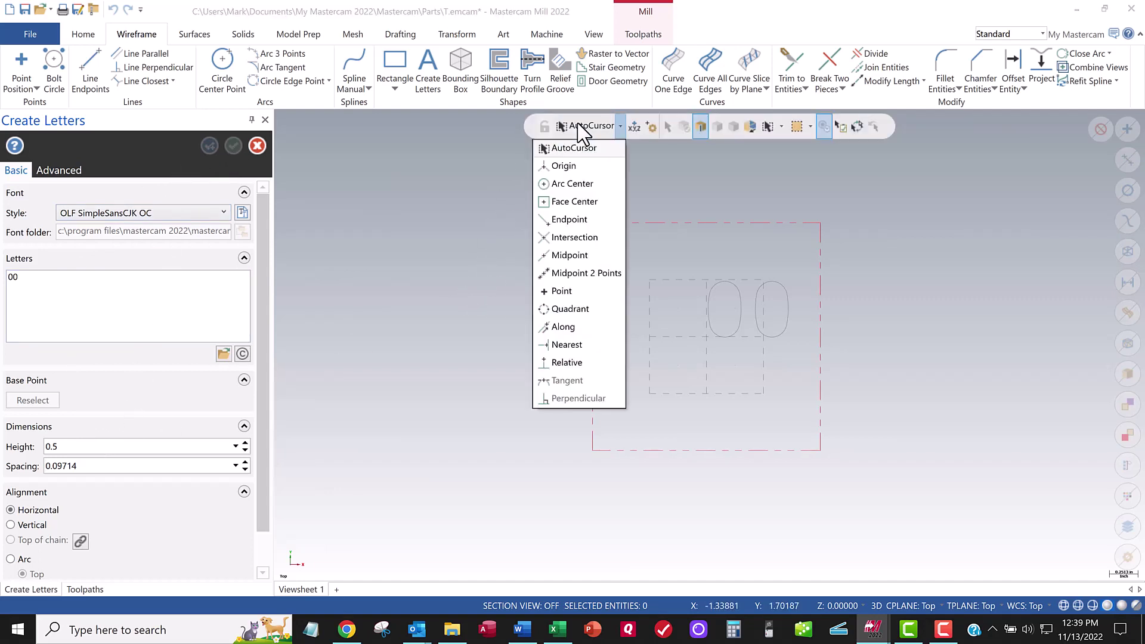
{"action": "left_click", "coordinate": [565, 167]}
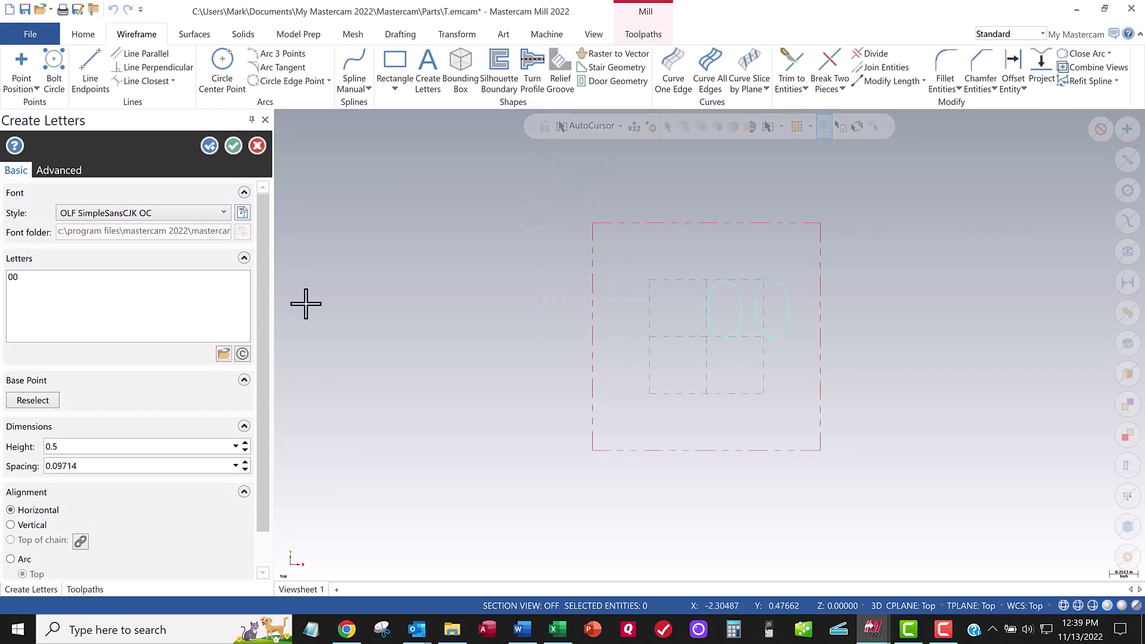
{"action": "left_click", "coordinate": [233, 145]}
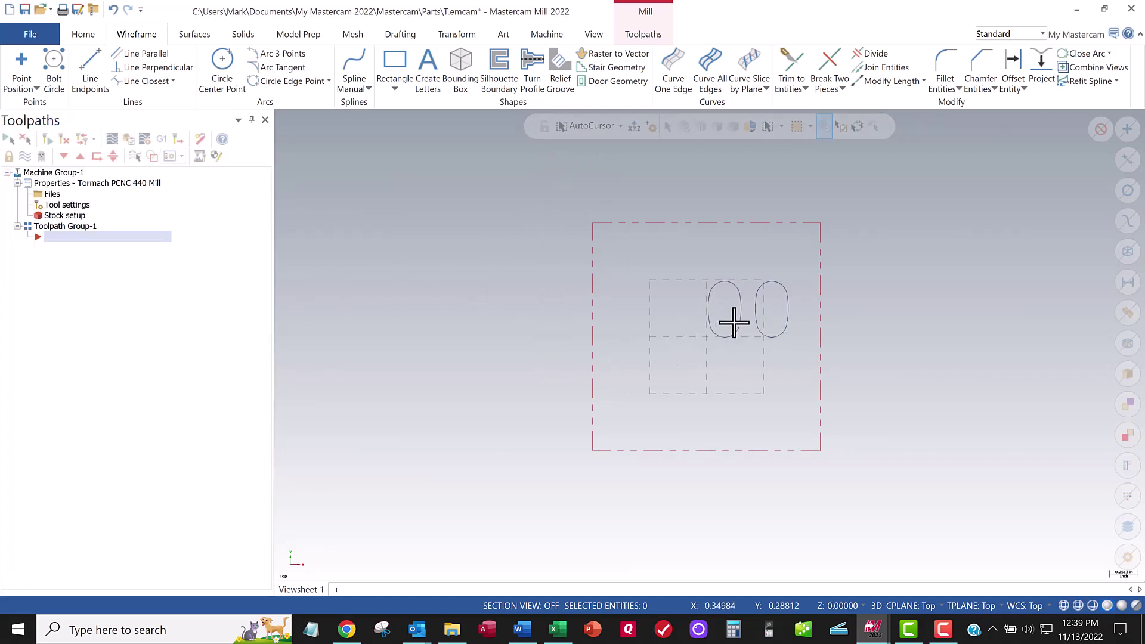
Translate both zeros with the Move method, setting the delta to X -0.25 and Y -0.25
{"action": "scroll", "coordinate": [747, 311], "scroll_direction": "up", "scroll_amount": 3}
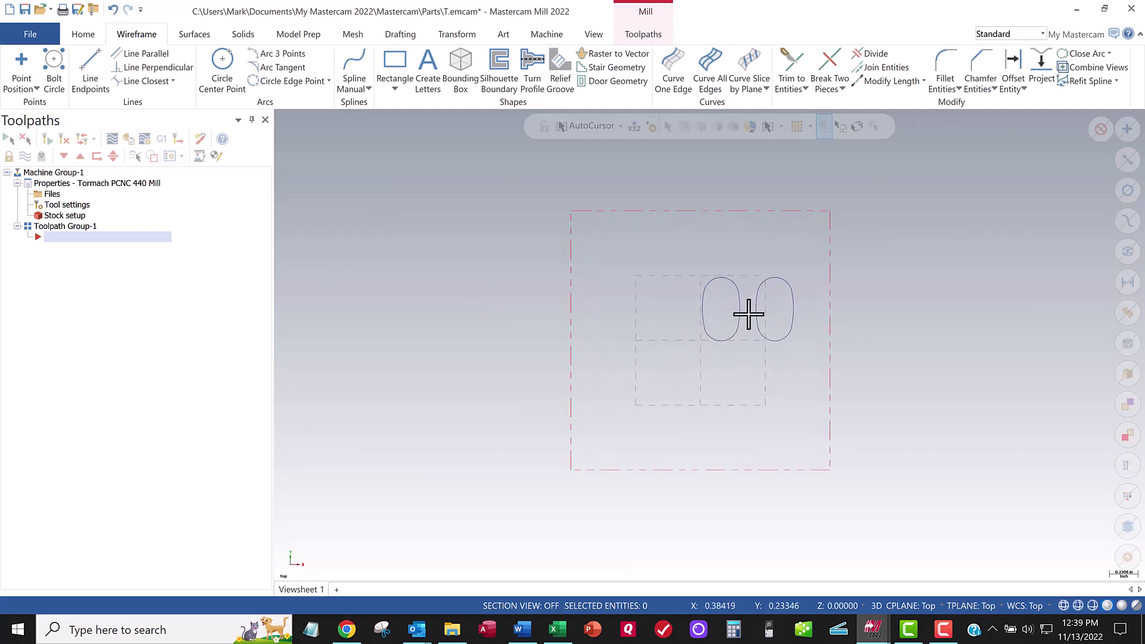
{"action": "scroll", "coordinate": [748, 314], "scroll_direction": "up", "scroll_amount": 1}
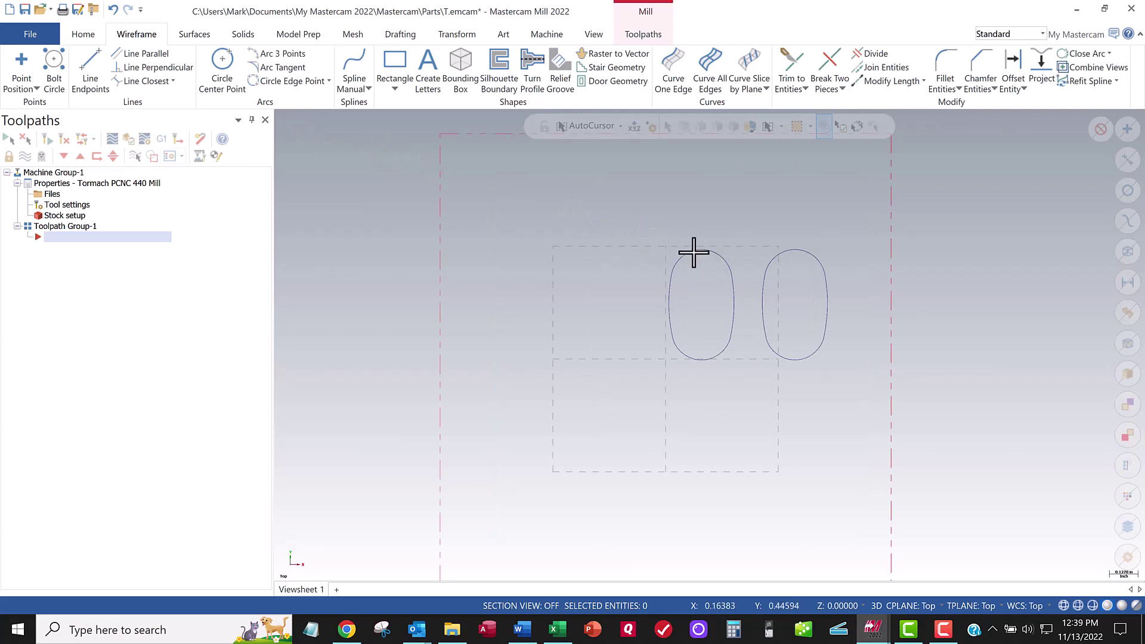
{"action": "left_click", "coordinate": [453, 36]}
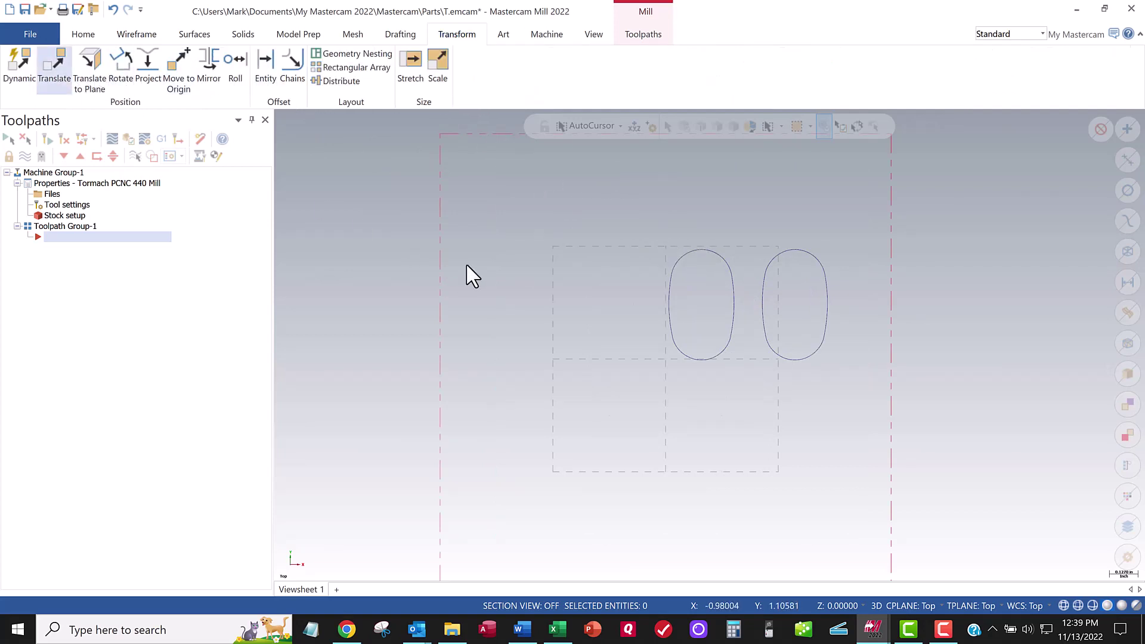
{"action": "left_click_drag", "start_coordinate": [637, 207], "coordinate": [847, 381]}
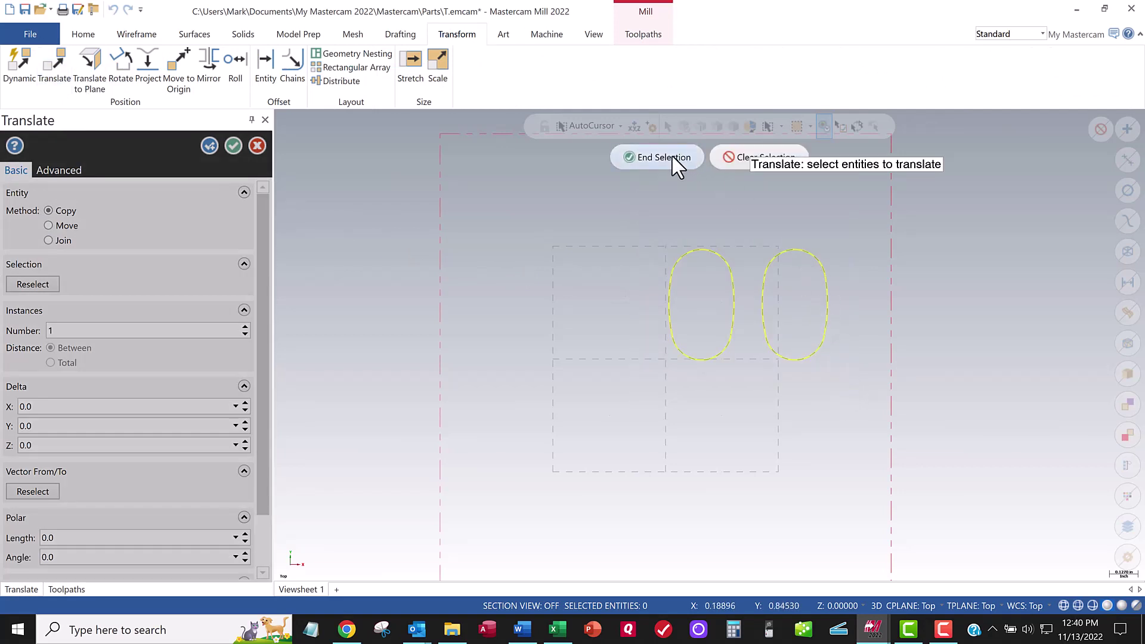
{"action": "key", "text": "Return"}
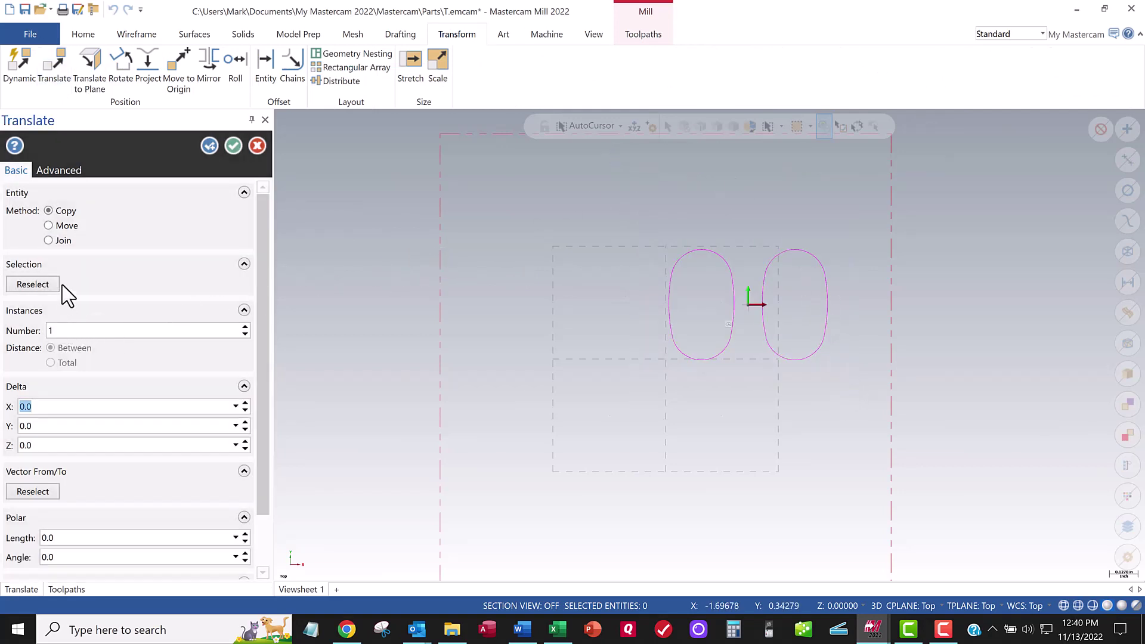
{"action": "left_click", "coordinate": [49, 226]}
{"action": "double_click", "coordinate": [54, 407]}
{"action": "key", "text": "Tab"}
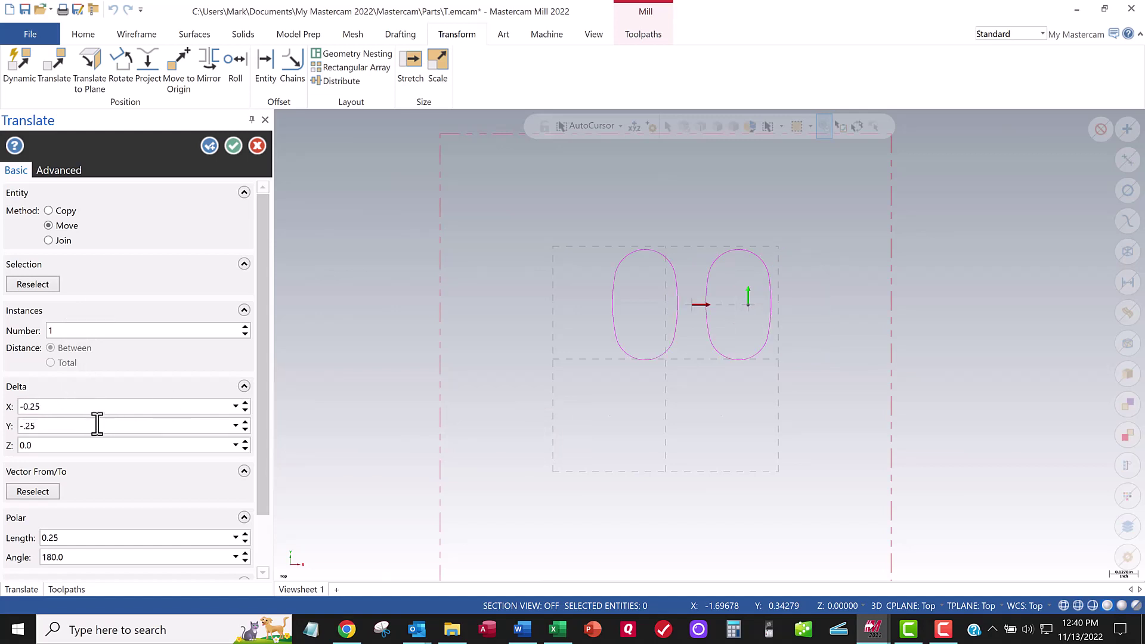
Try an X delta of -0.5 for moving the zeros
{"action": "left_click", "coordinate": [91, 408]}
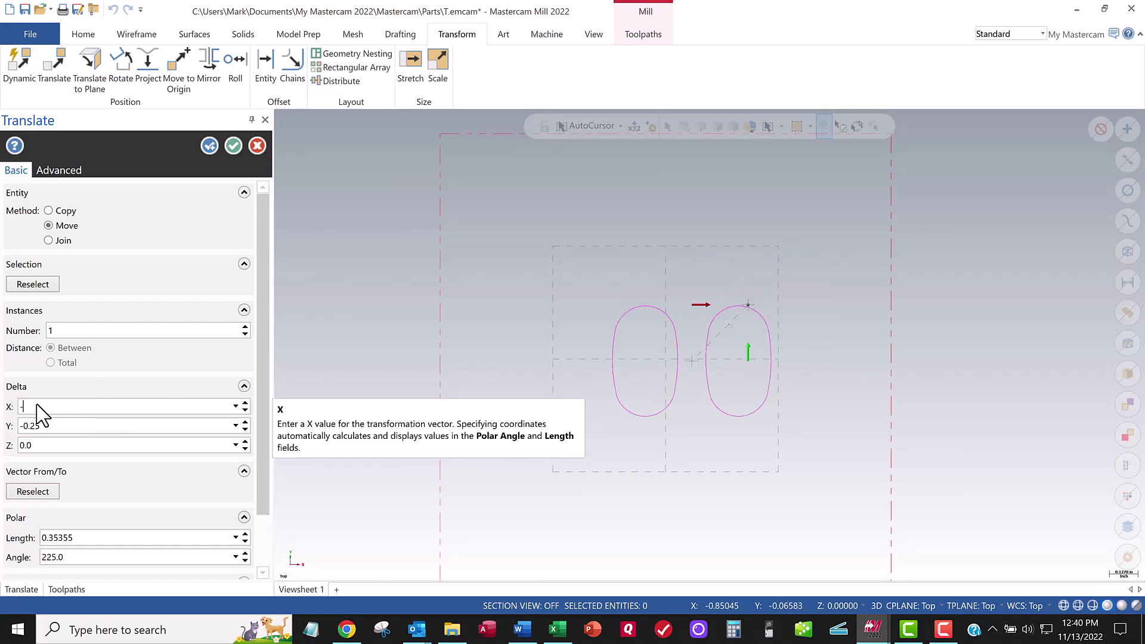
{"action": "type", "text": "-.5"}
{"action": "left_click", "coordinate": [54, 426]}
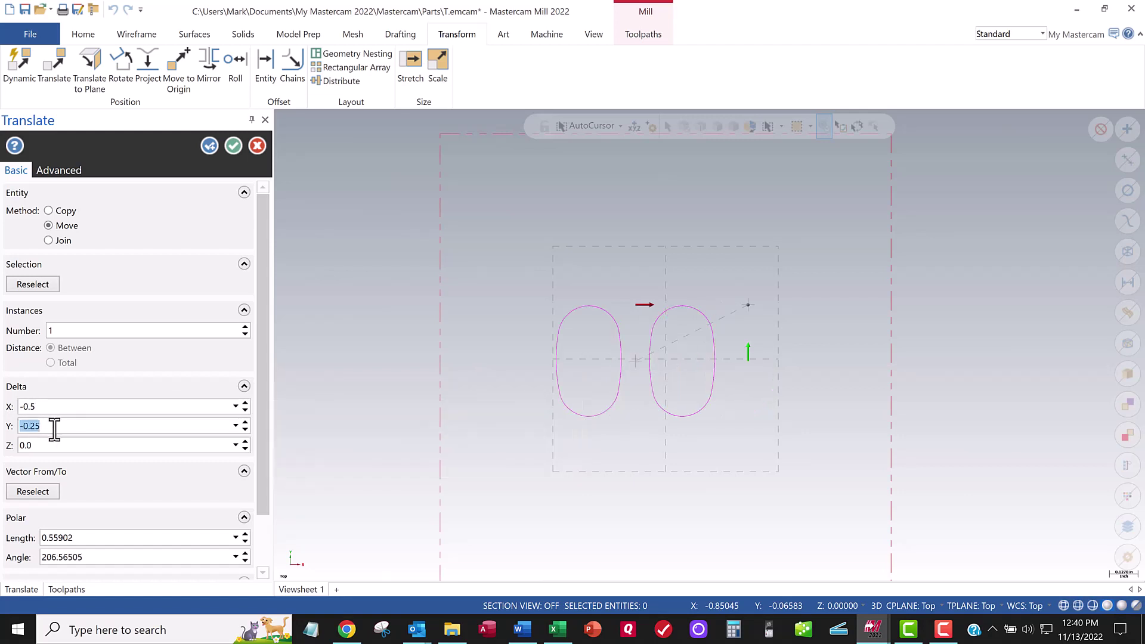
Set the X delta of the translation to -0.375 and apply the move
{"action": "left_click", "coordinate": [34, 409]}
{"action": "left_click", "coordinate": [29, 408]}
{"action": "left_click", "coordinate": [104, 424]}
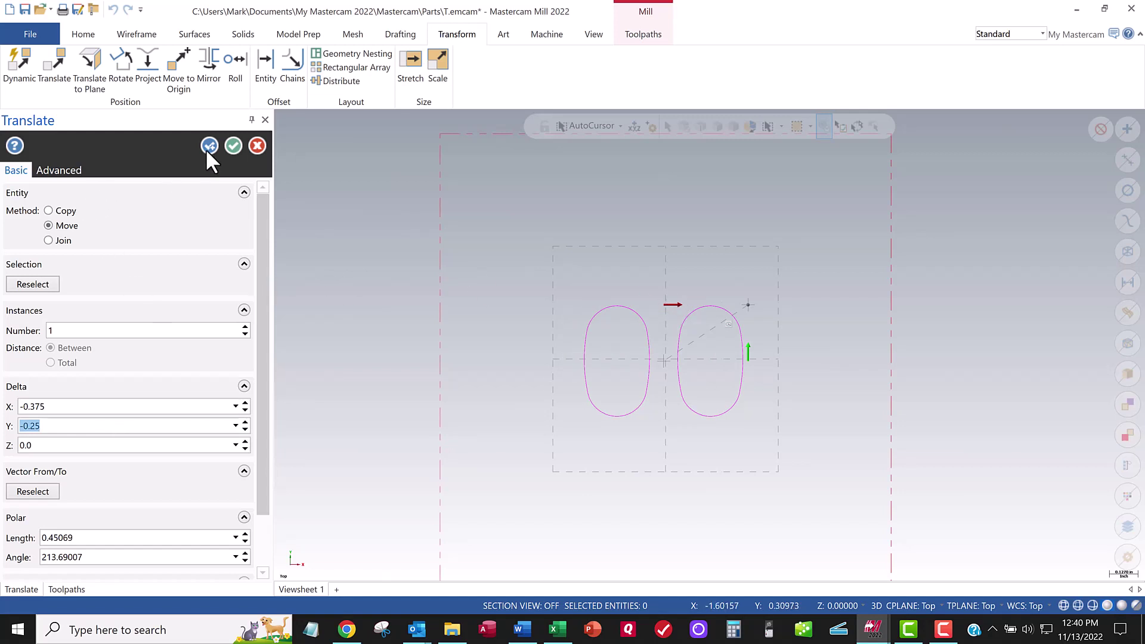
{"action": "left_click", "coordinate": [234, 144]}
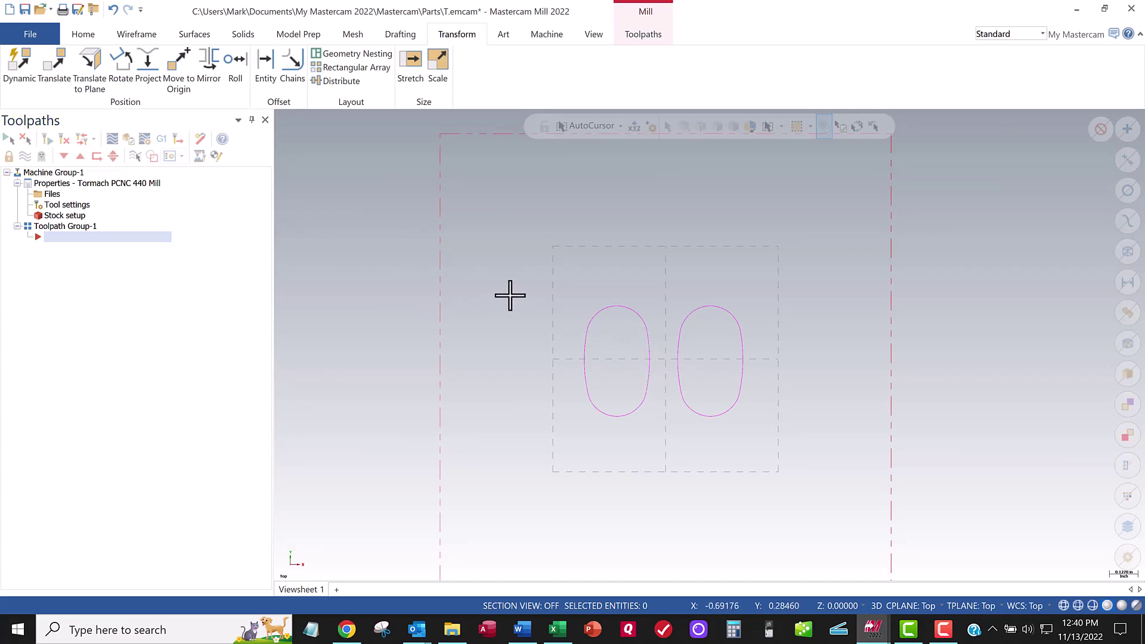
Switch to the isometric view and save the part in the CAD CAM course's Assignments > A05 - Interface Fits folder, replacing student_id.emcam
{"action": "right_click", "coordinate": [385, 279]}
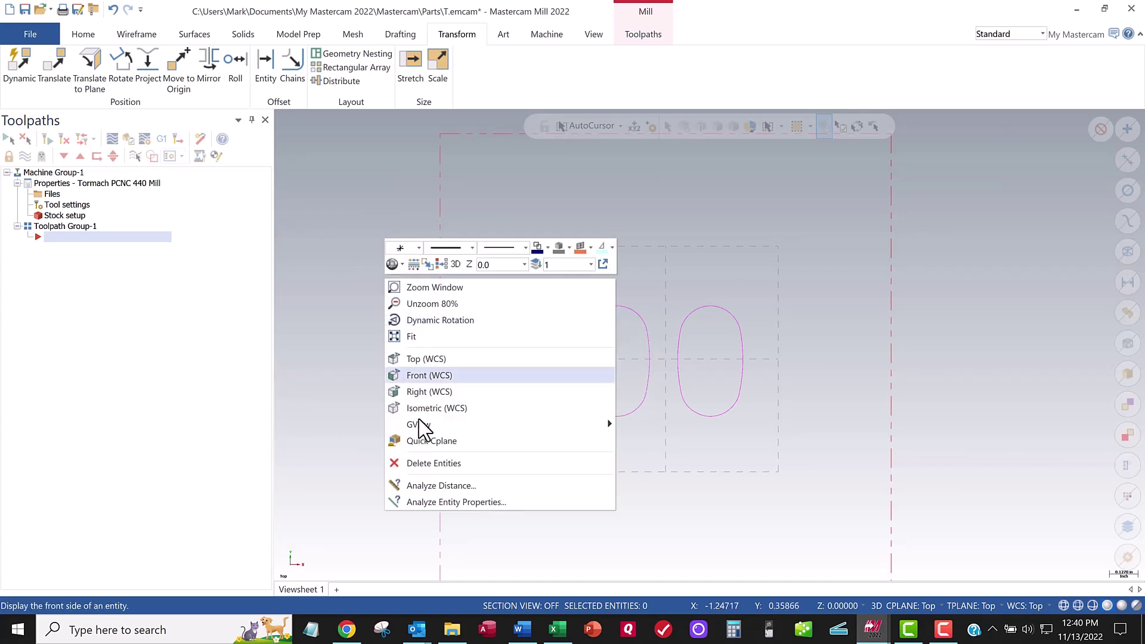
{"action": "left_click", "coordinate": [439, 410]}
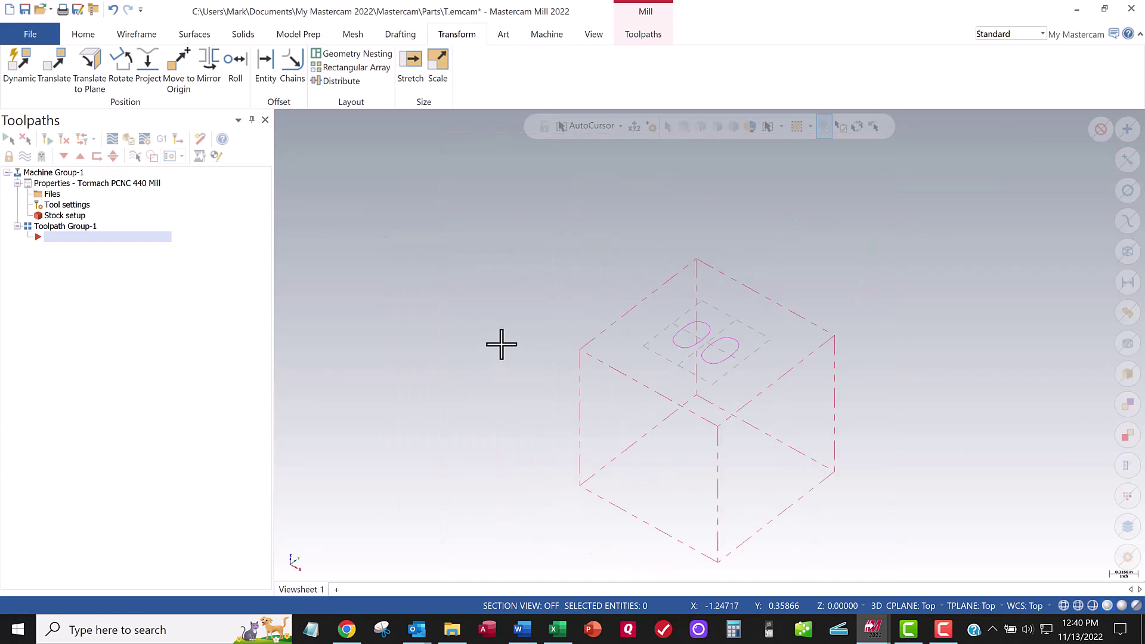
{"action": "left_click", "coordinate": [32, 36]}
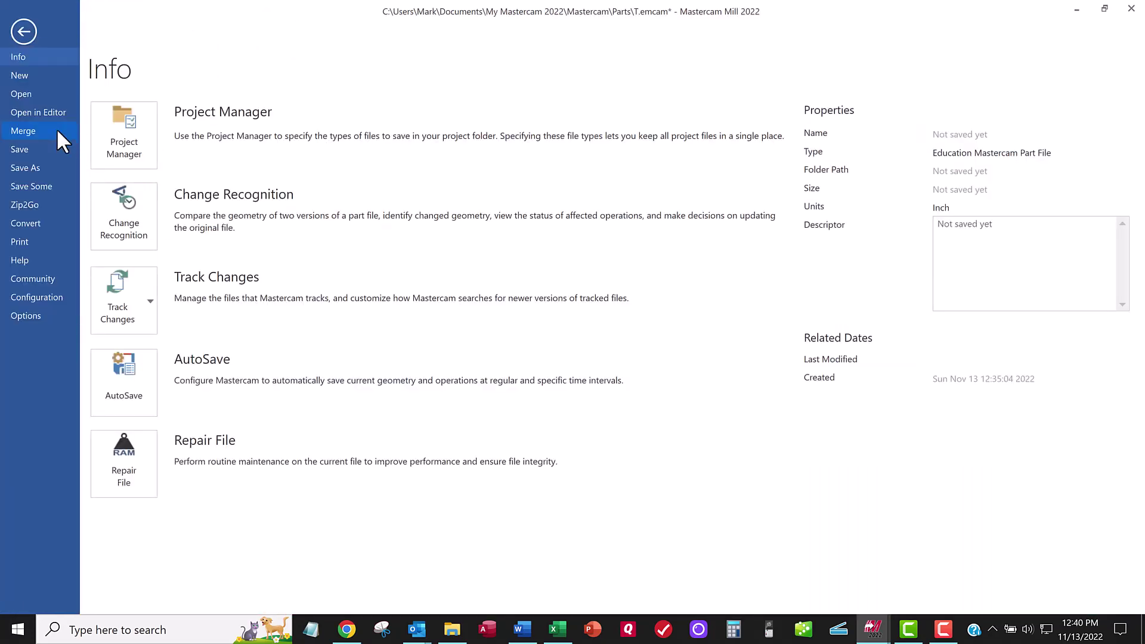
{"action": "left_click", "coordinate": [31, 149]}
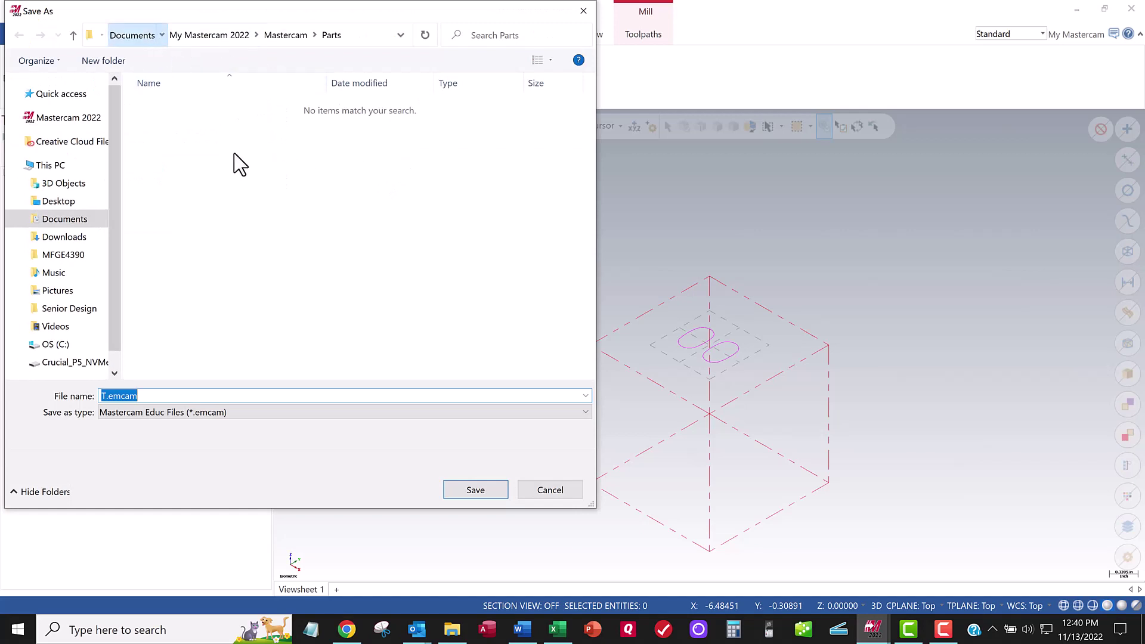
{"action": "left_click", "coordinate": [224, 184]}
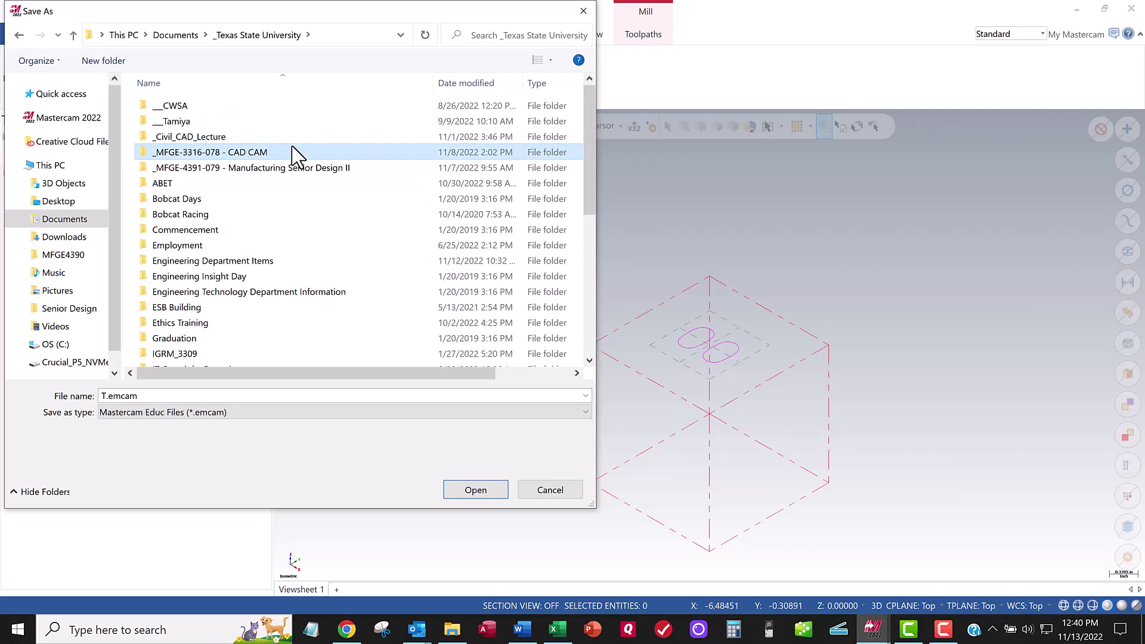
{"action": "double_click", "coordinate": [296, 156]}
{"action": "left_click", "coordinate": [218, 109]}
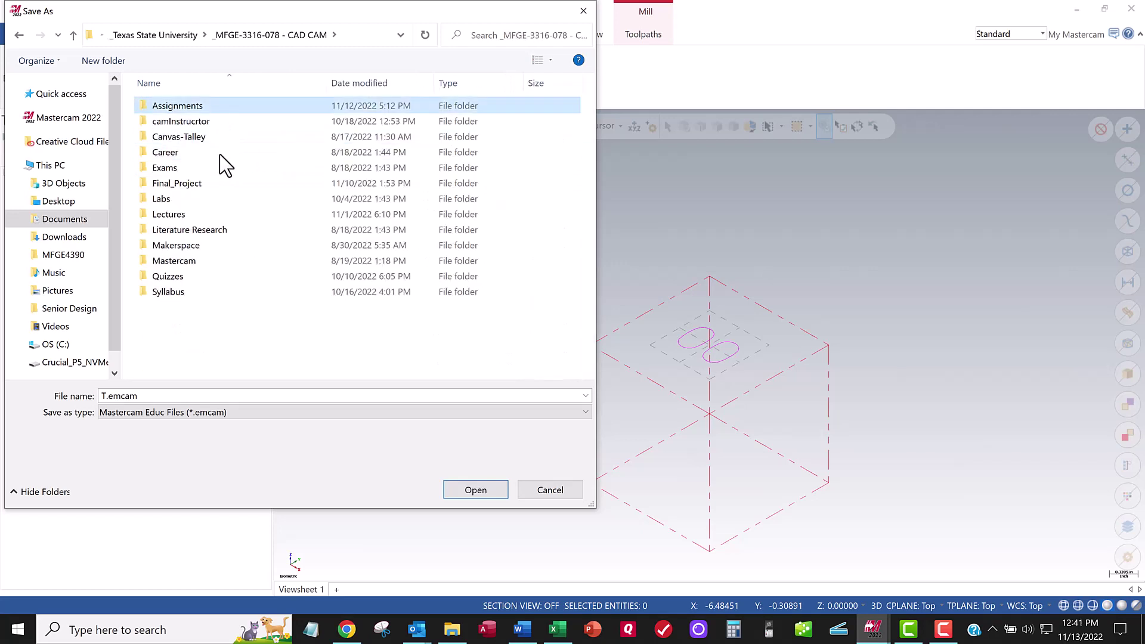
{"action": "double_click", "coordinate": [215, 167]}
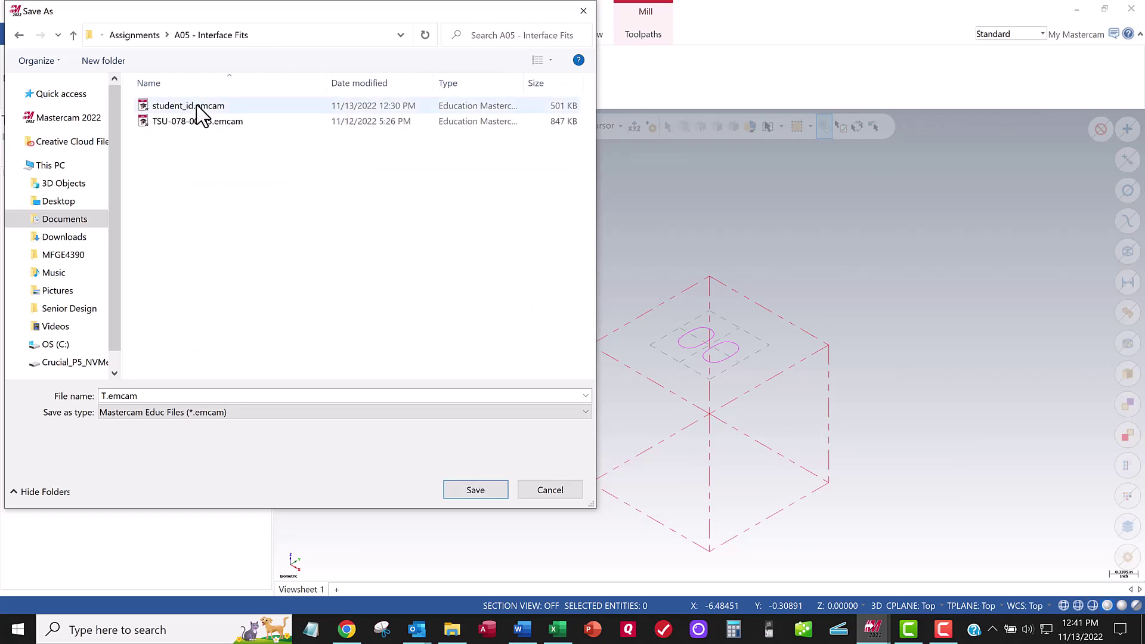
{"action": "left_click", "coordinate": [201, 114]}
{"action": "left_click", "coordinate": [470, 493]}
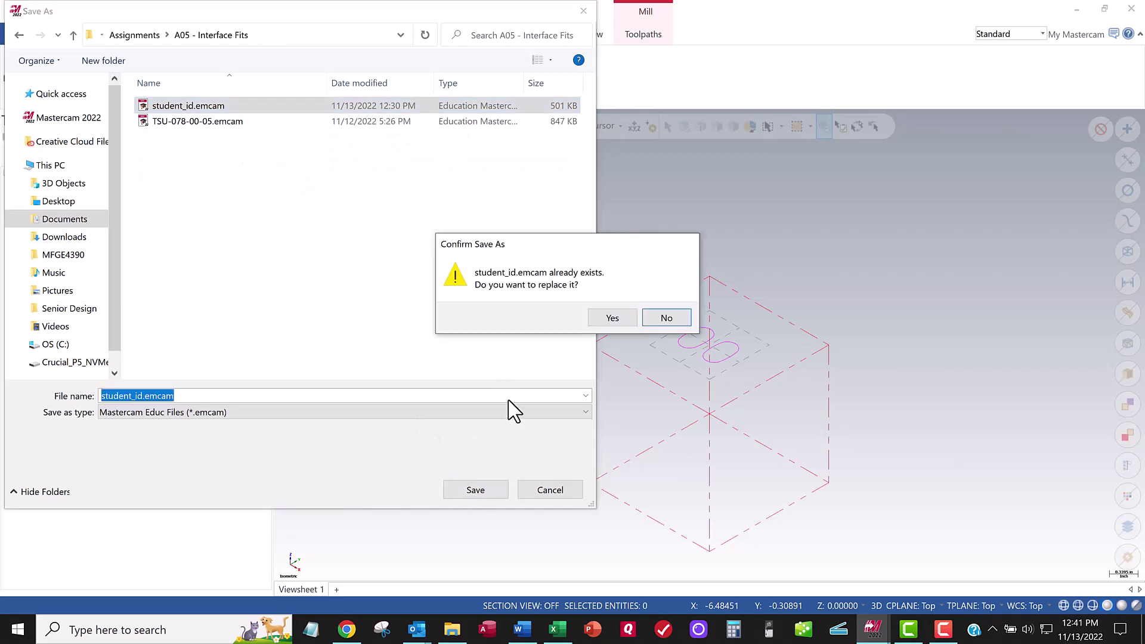
{"action": "left_click", "coordinate": [612, 316]}
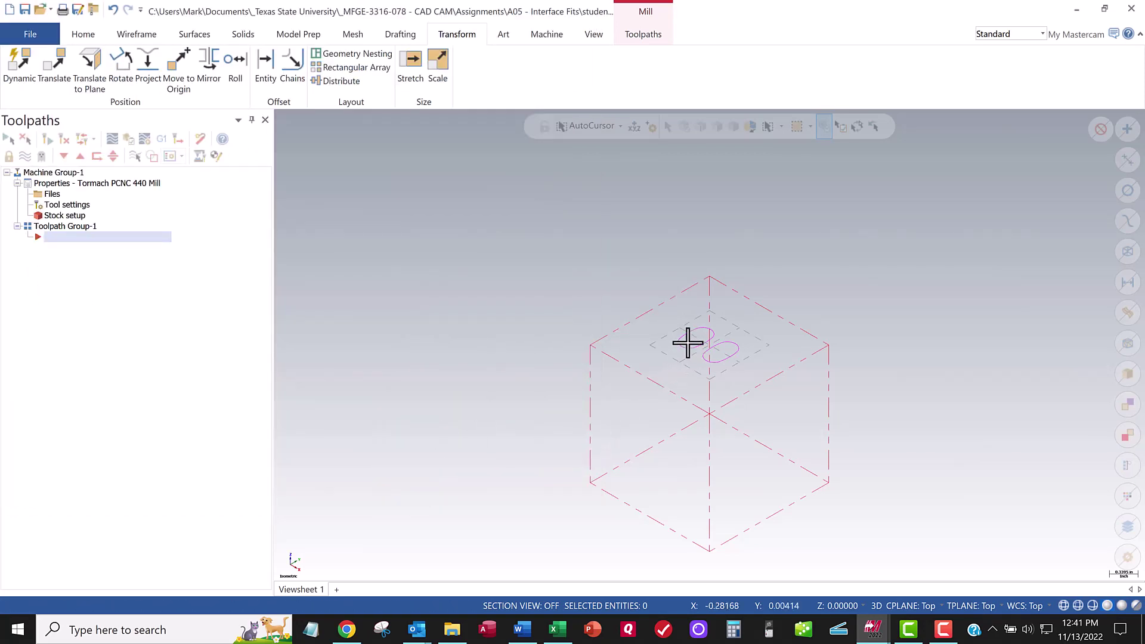
Create a 2D Contour toolpath using the outlines of both zeros as its two chains
{"action": "scroll", "coordinate": [696, 348], "scroll_direction": "up", "scroll_amount": 2}
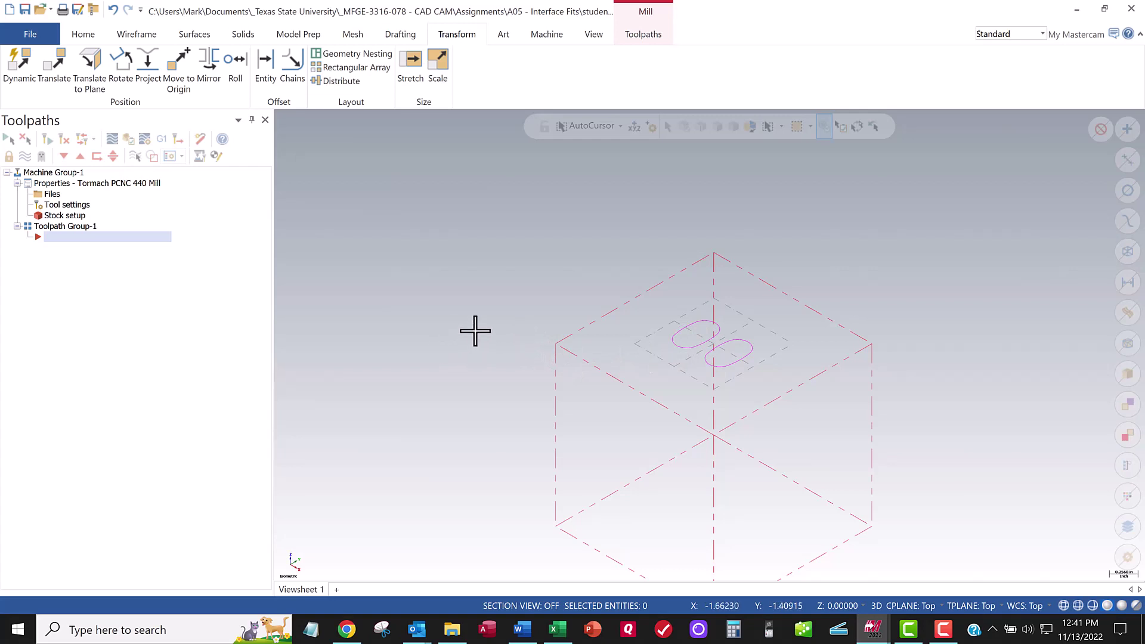
{"action": "middle_click_drag", "start_coordinate": [519, 340], "coordinate": [534, 346]}
{"action": "middle_click_drag", "start_coordinate": [493, 342], "coordinate": [521, 345]}
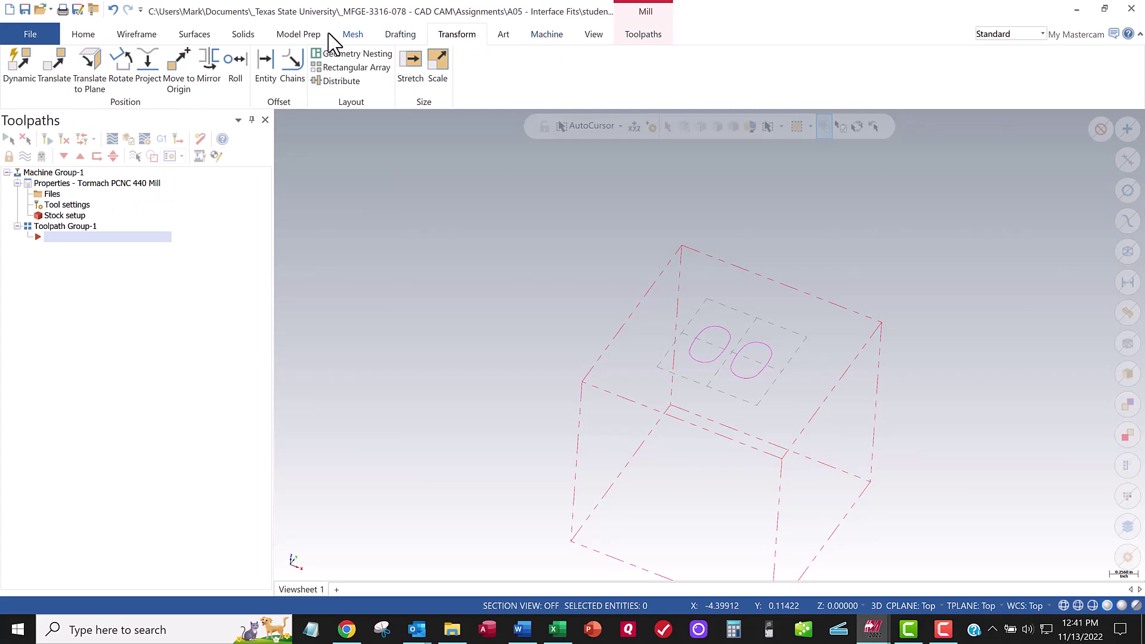
{"action": "left_click", "coordinate": [643, 36]}
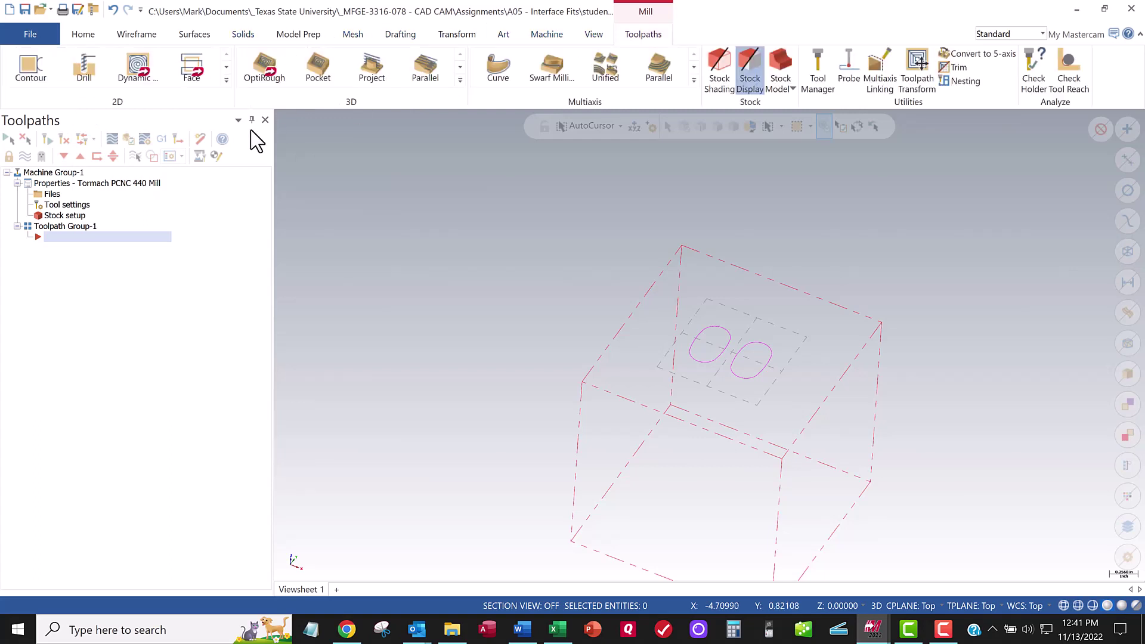
{"action": "left_click", "coordinate": [36, 75]}
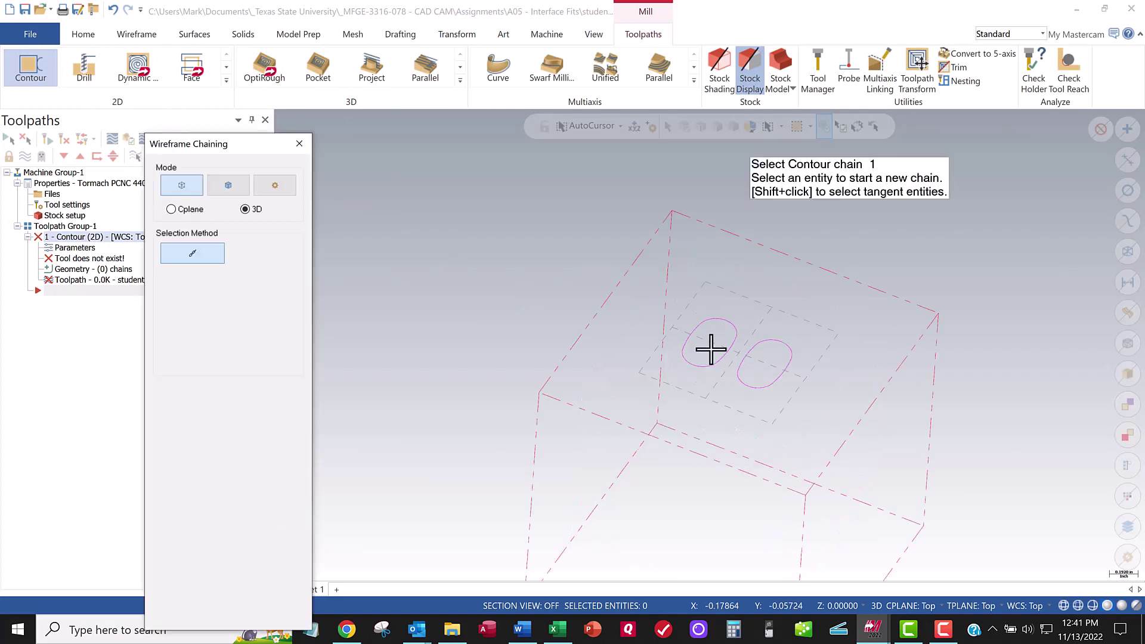
{"action": "scroll", "coordinate": [718, 346], "scroll_direction": "up", "scroll_amount": 3}
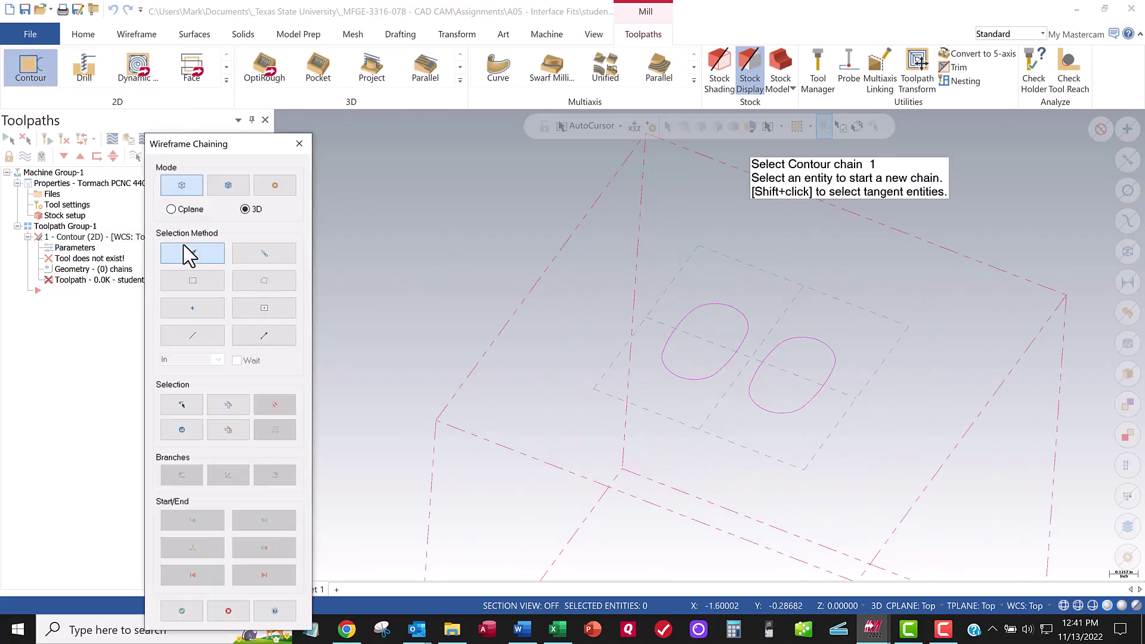
{"action": "left_click", "coordinate": [685, 320]}
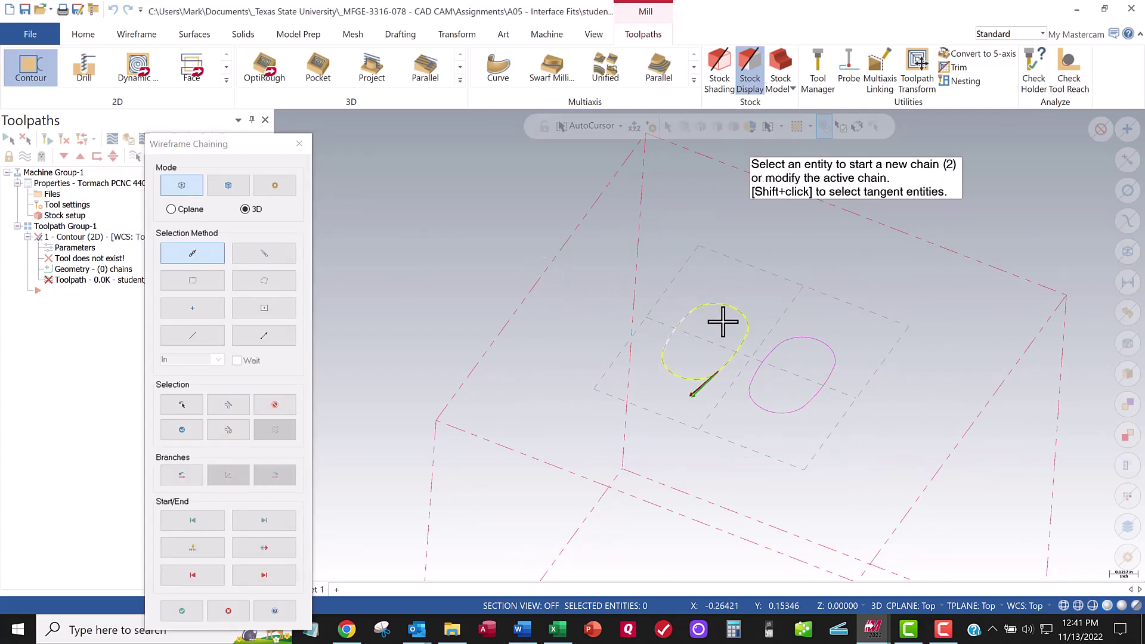
{"action": "left_click", "coordinate": [770, 354]}
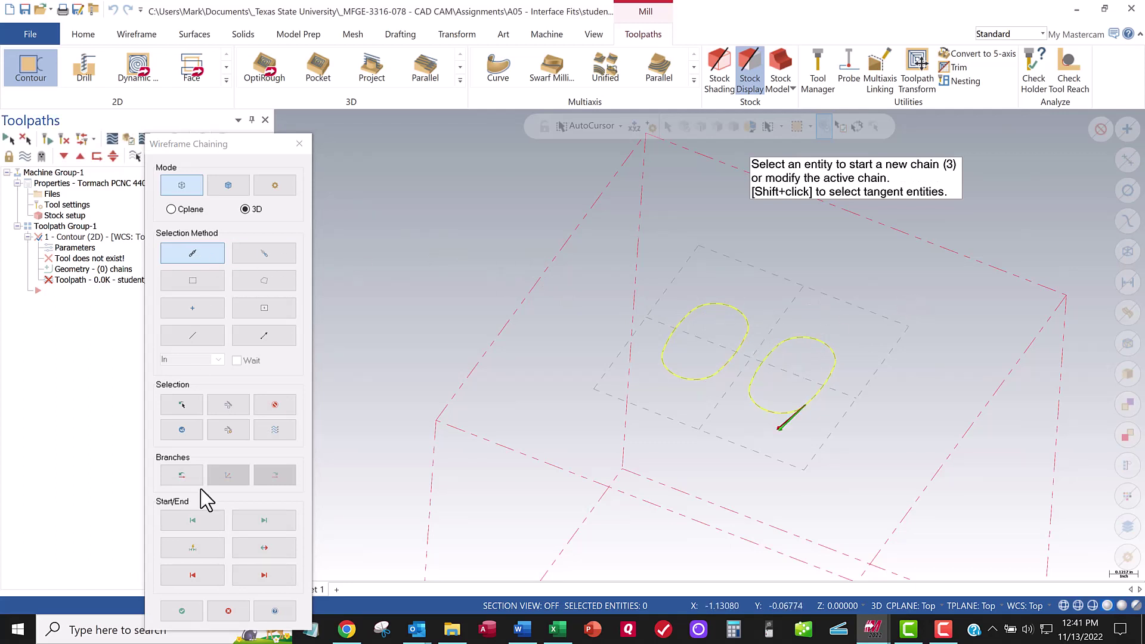
{"action": "left_click", "coordinate": [182, 611]}
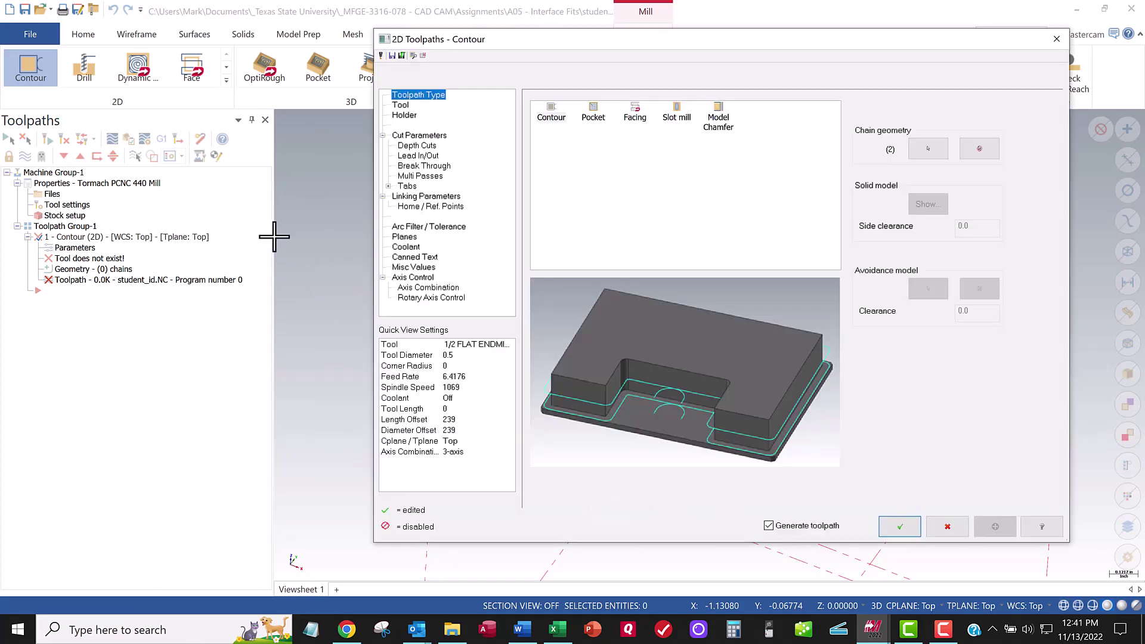
Choose the 0.125 Flat Endmill from the Tormach PCNC 440 Default Tool List (1) library for the contour toolpath
{"action": "left_click", "coordinate": [408, 105]}
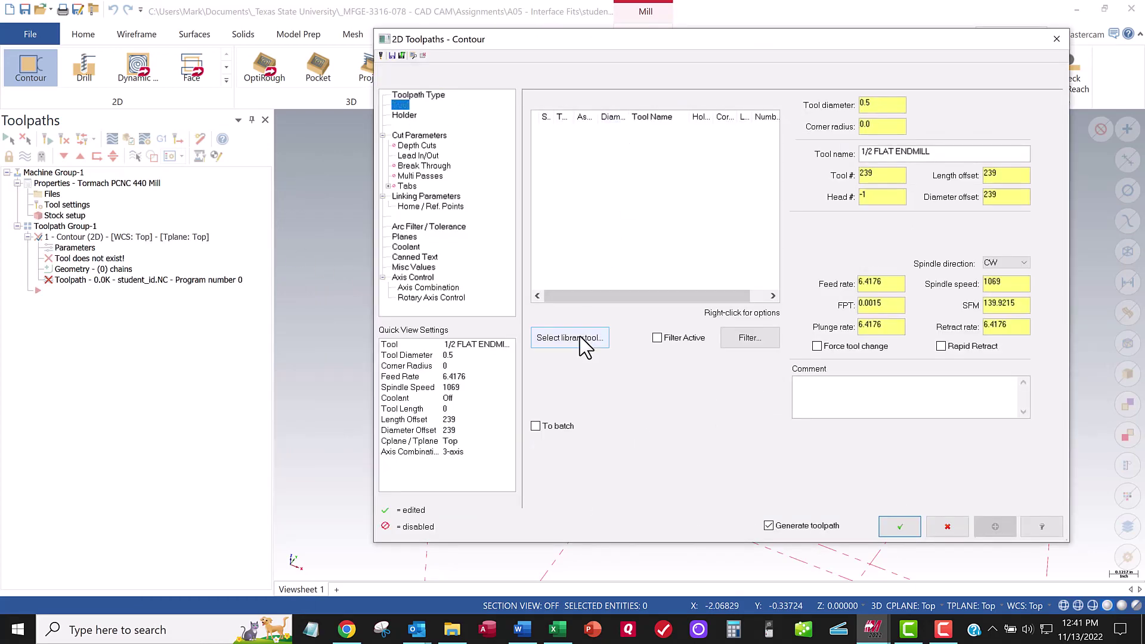
{"action": "left_click", "coordinate": [572, 338]}
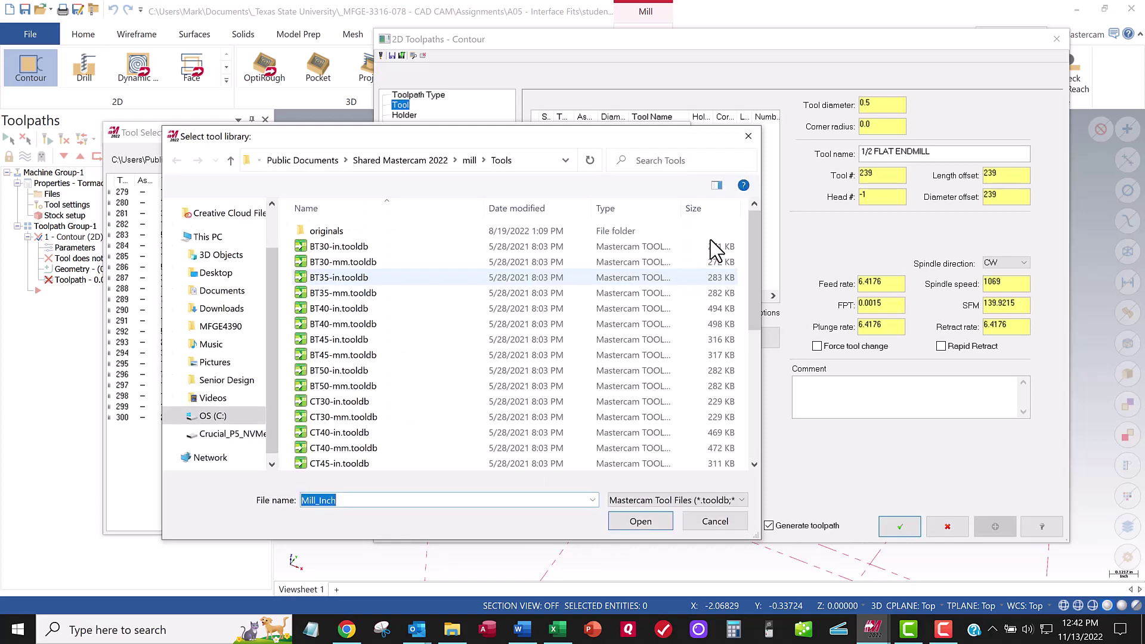
{"action": "left_click_drag", "start_coordinate": [757, 328], "coordinate": [756, 458]}
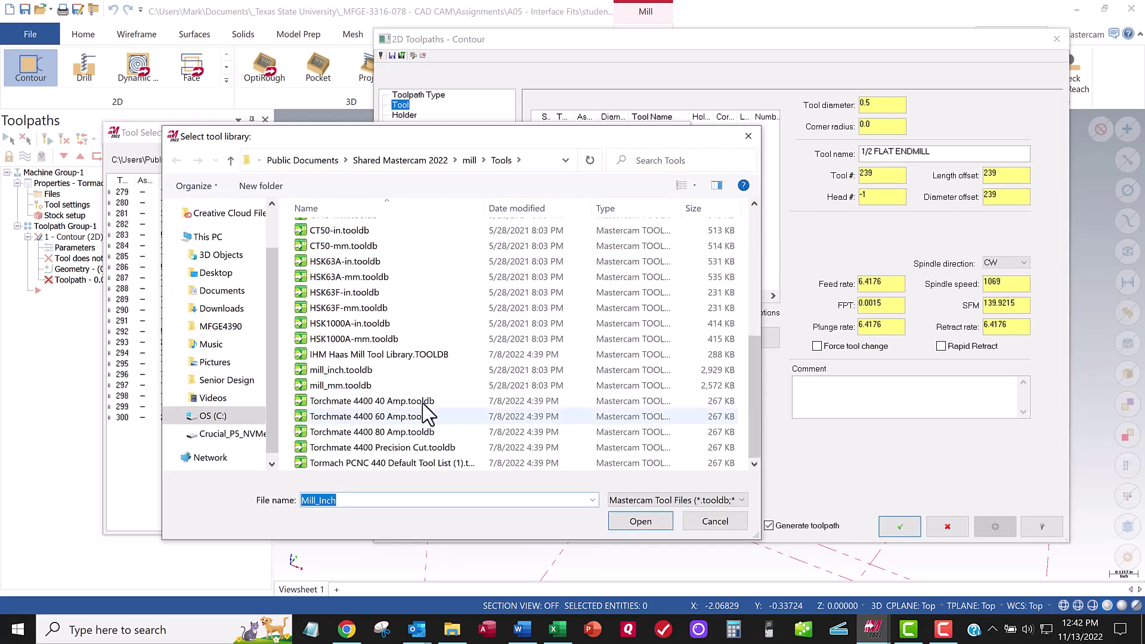
{"action": "left_click", "coordinate": [390, 463]}
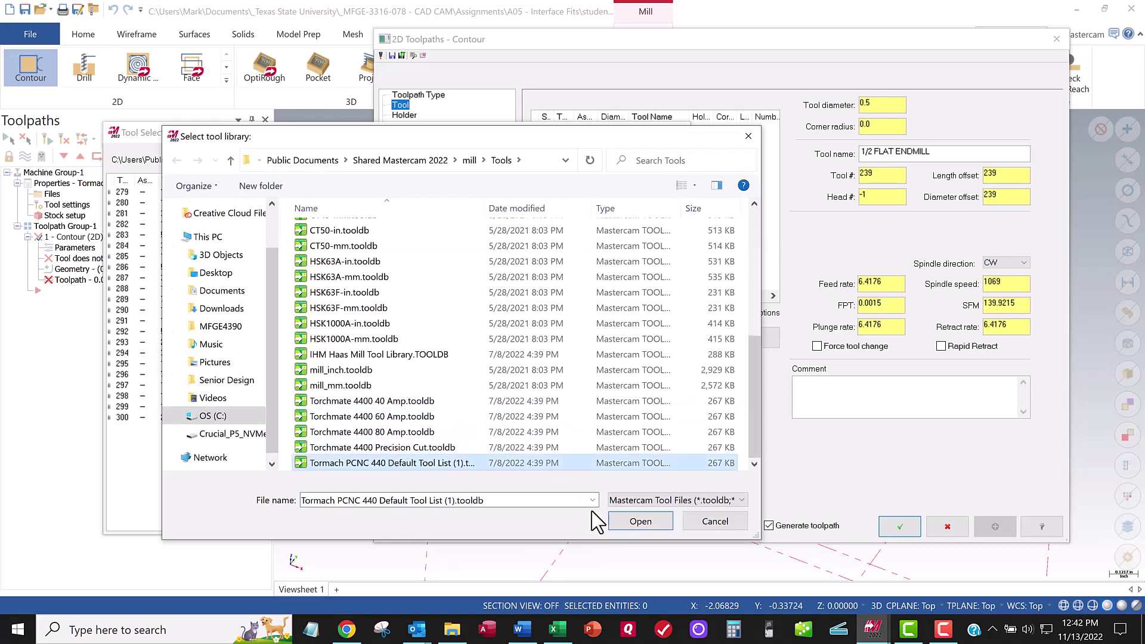
{"action": "left_click", "coordinate": [640, 521]}
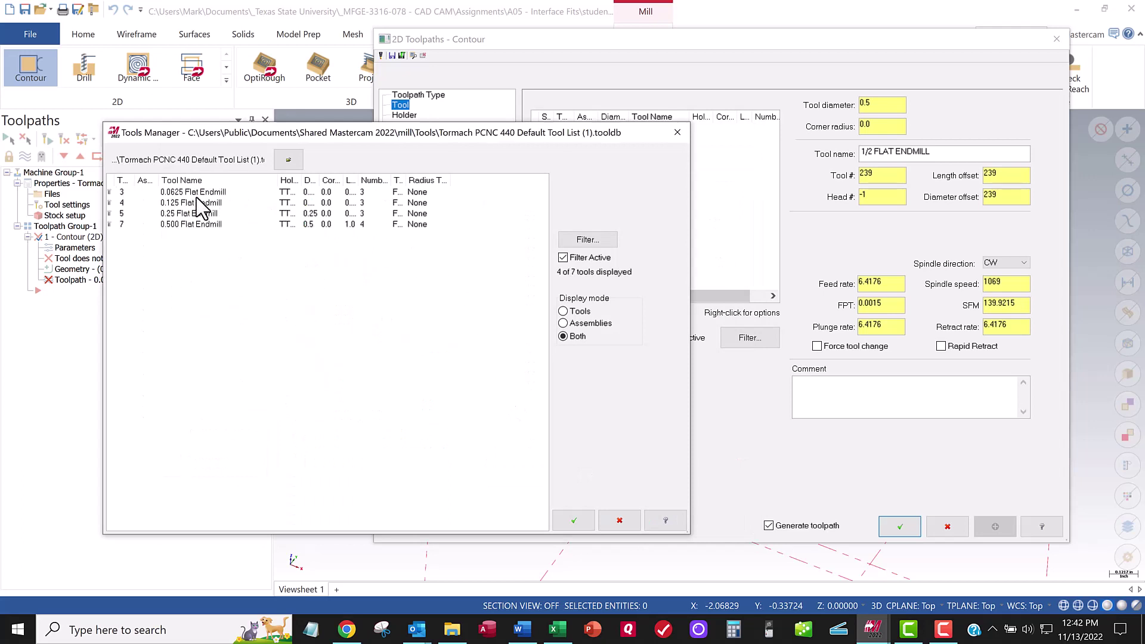
{"action": "left_click", "coordinate": [192, 203]}
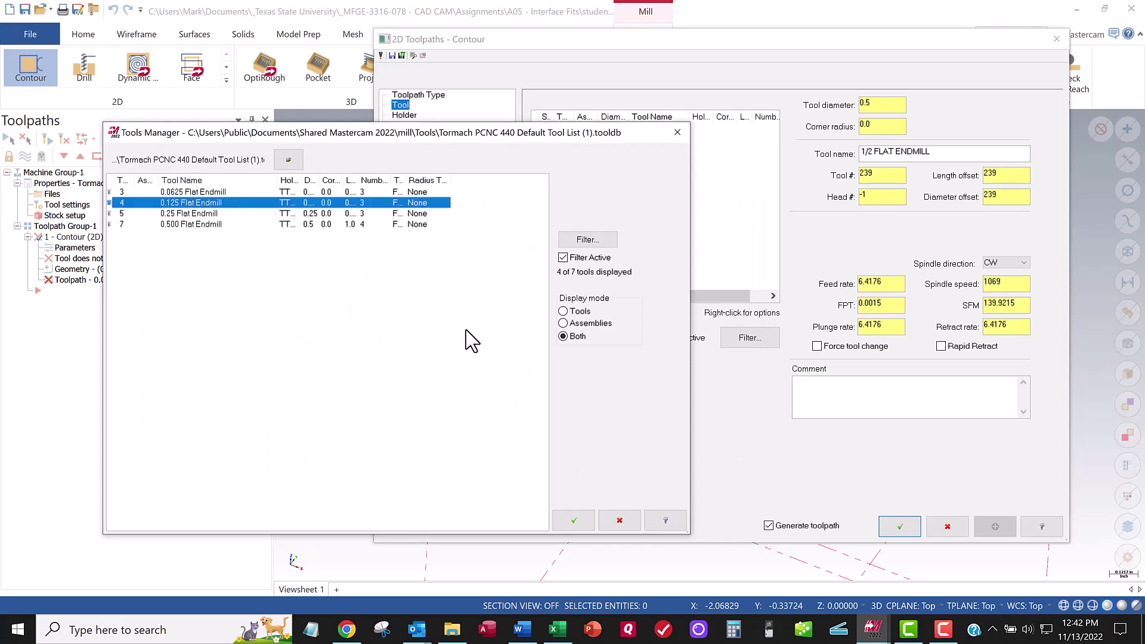
{"action": "left_click", "coordinate": [579, 521]}
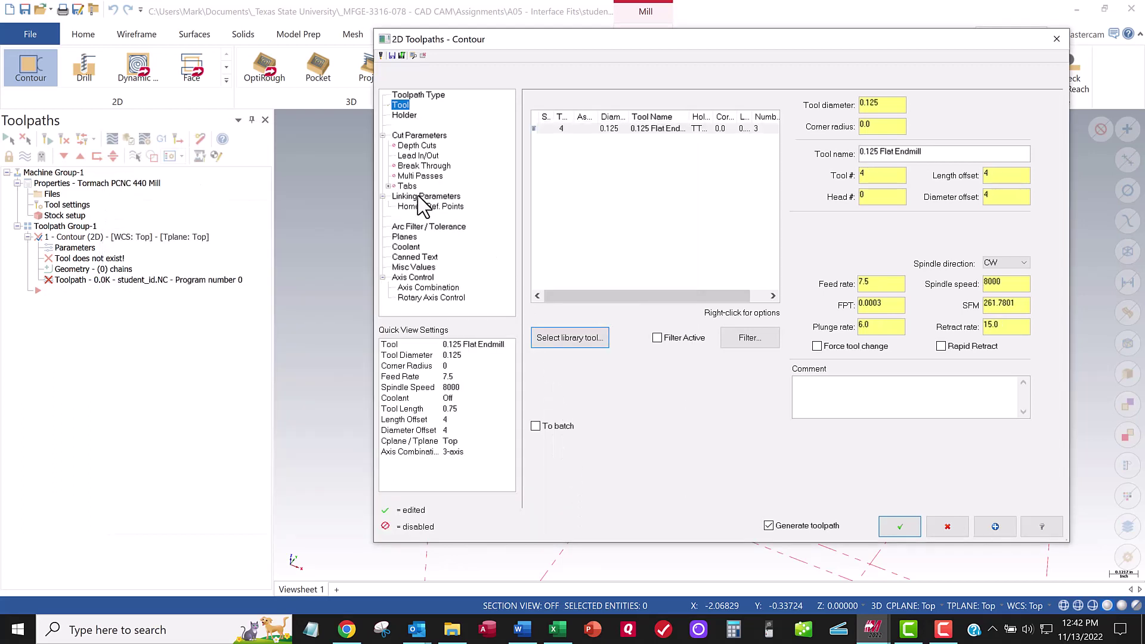
In the linking parameters, enable clearance at 1.0, set retract to 0.5 and feed plane to 0.25
{"action": "left_click", "coordinate": [418, 197]}
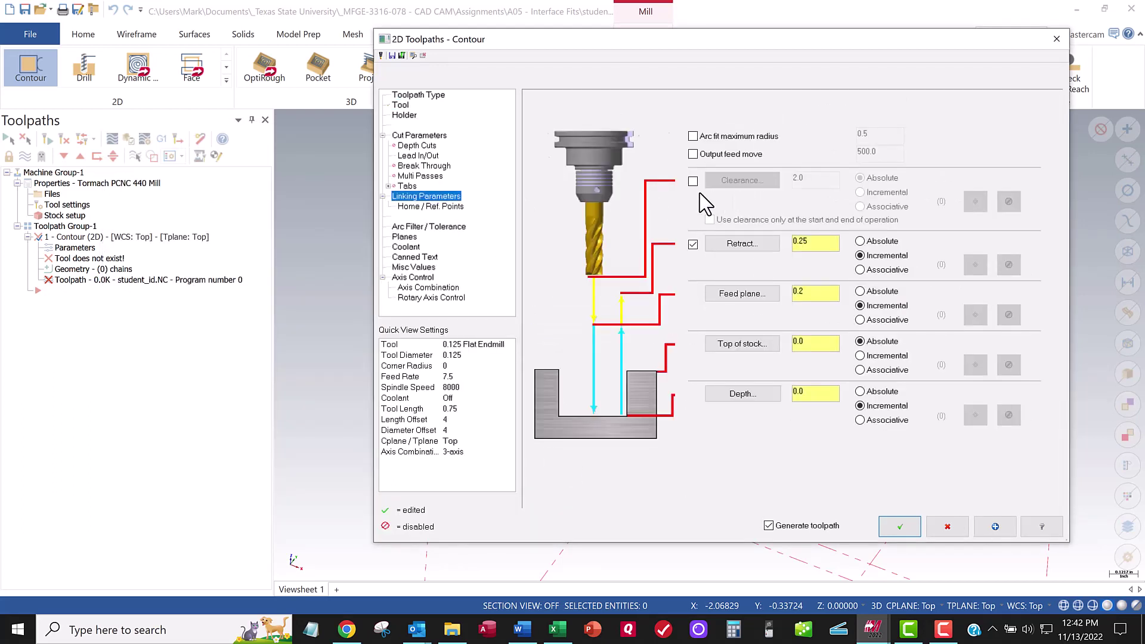
{"action": "left_click", "coordinate": [693, 181]}
{"action": "left_click_drag", "start_coordinate": [802, 179], "coordinate": [769, 181]}
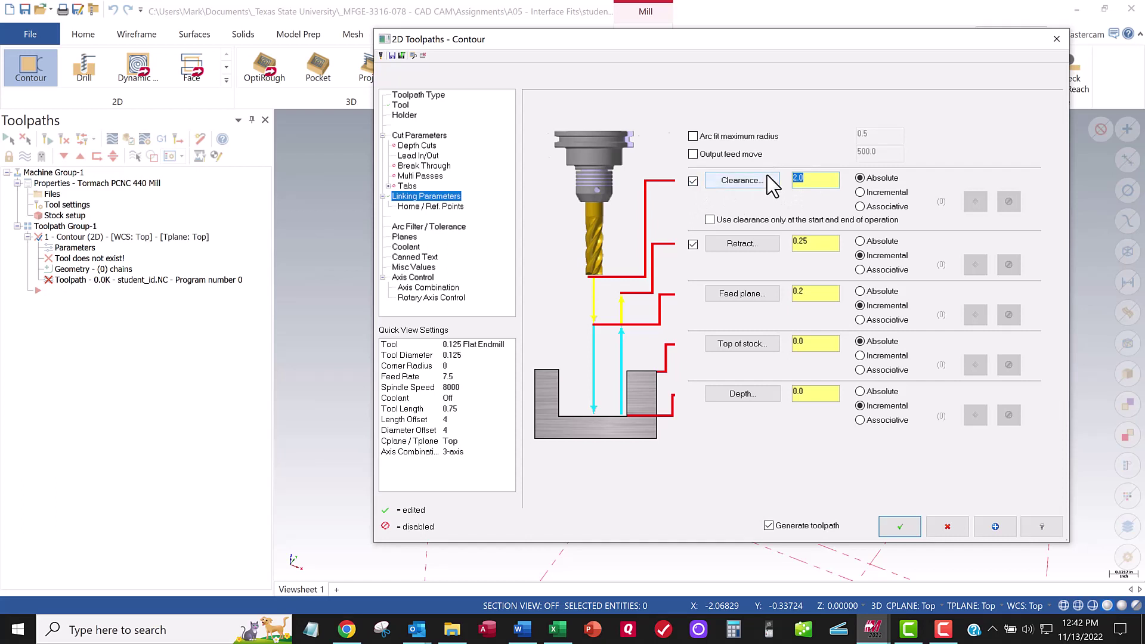
{"action": "type", "text": "1.0"}
{"action": "left_click_drag", "start_coordinate": [835, 242], "coordinate": [748, 245]}
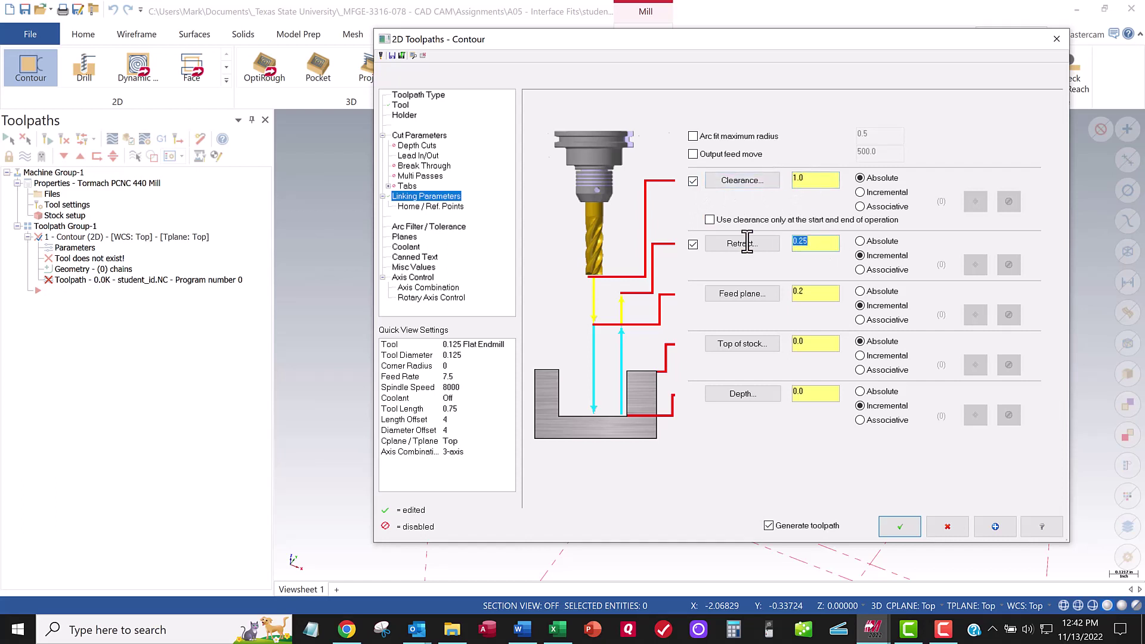
{"action": "type", "text": ".5"}
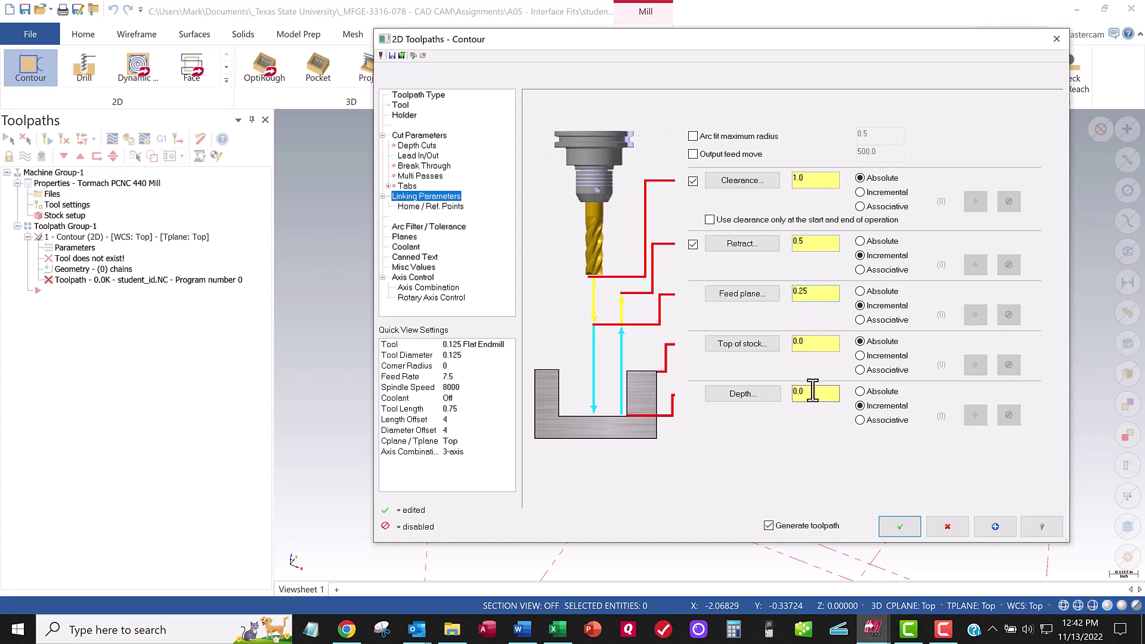
Set the contour depth to 0.05, make depth, feed plane and retract absolute, and generate the toolpath
{"action": "left_click_drag", "start_coordinate": [813, 392], "coordinate": [778, 392]}
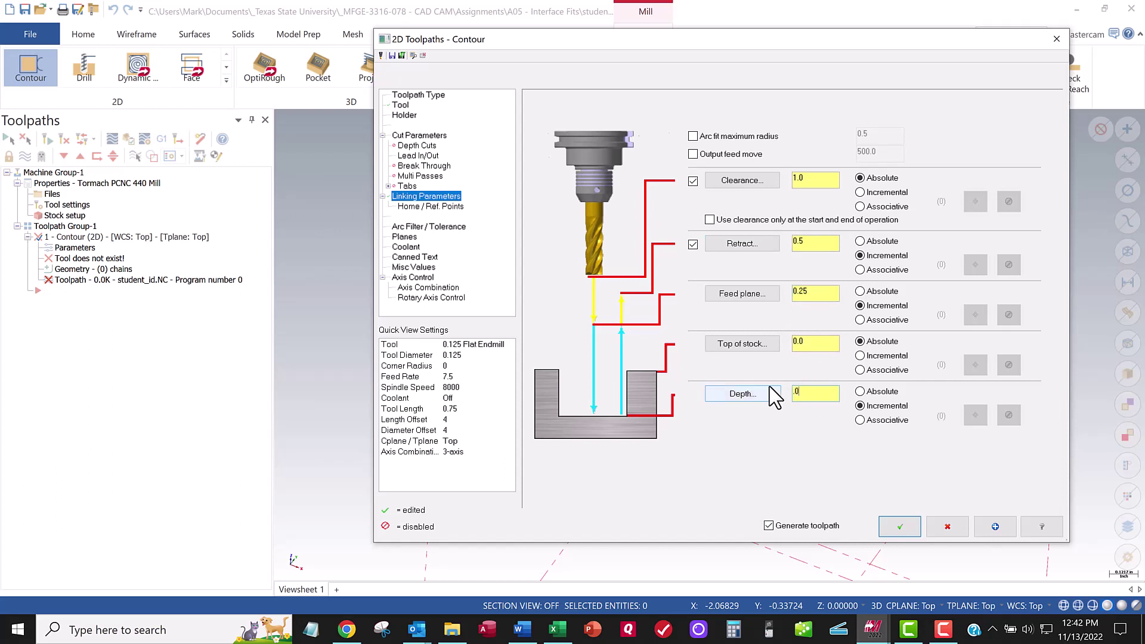
{"action": "left_click", "coordinate": [870, 392]}
{"action": "left_click", "coordinate": [868, 291]}
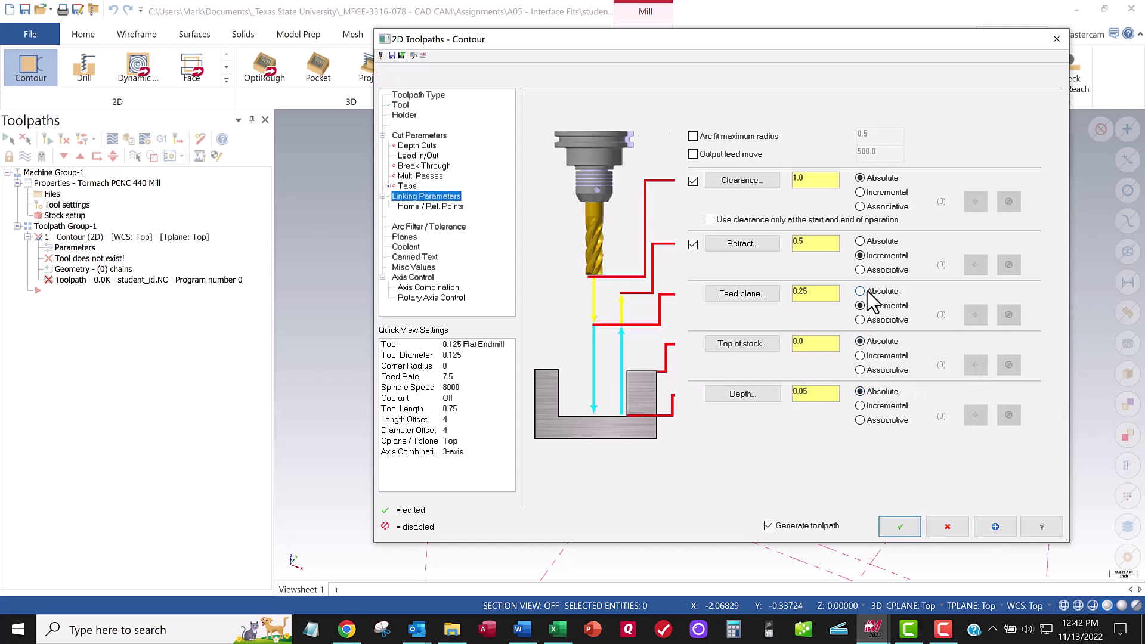
{"action": "left_click", "coordinate": [860, 240]}
{"action": "left_click", "coordinate": [900, 526]}
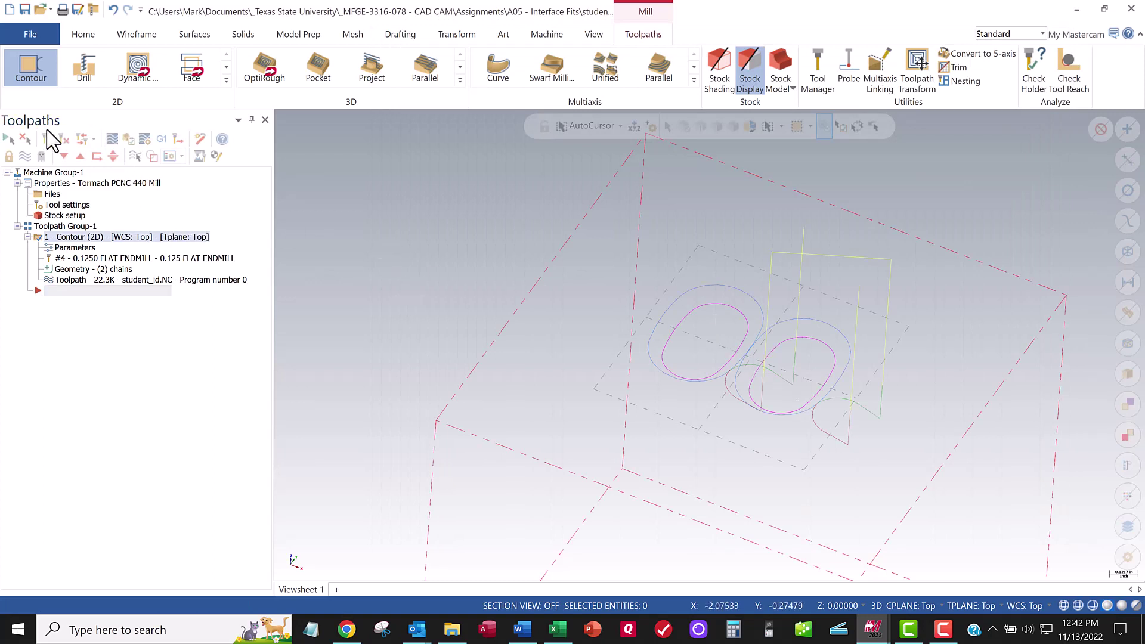
Open the contour toolpath in Verify and hide the milling tool holder
{"action": "left_click", "coordinate": [128, 139]}
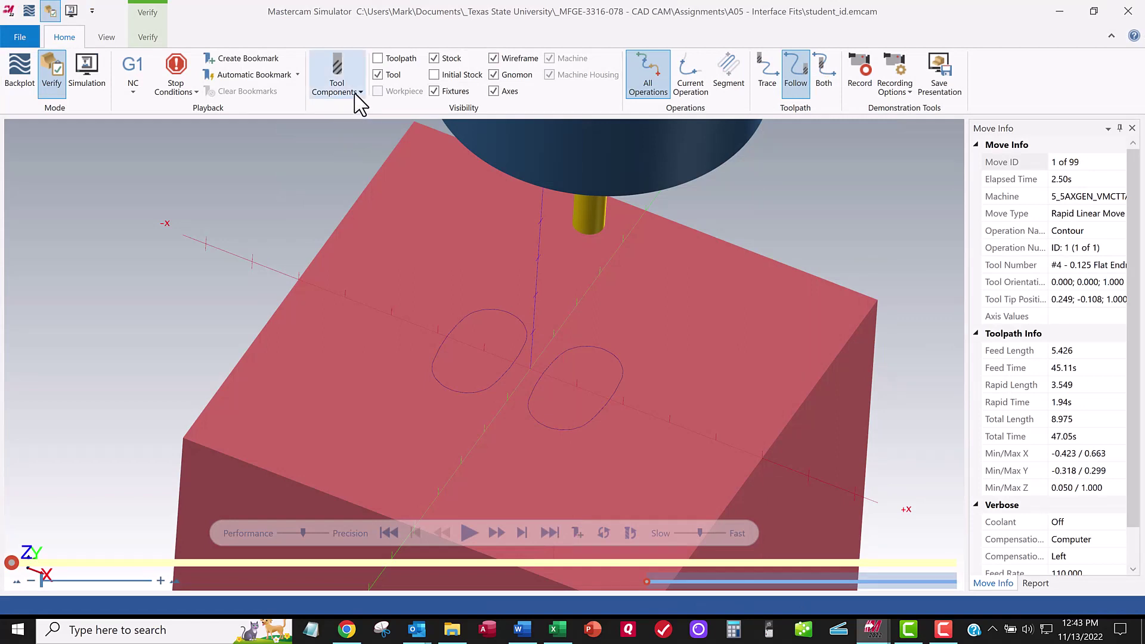
{"action": "left_click", "coordinate": [357, 97]}
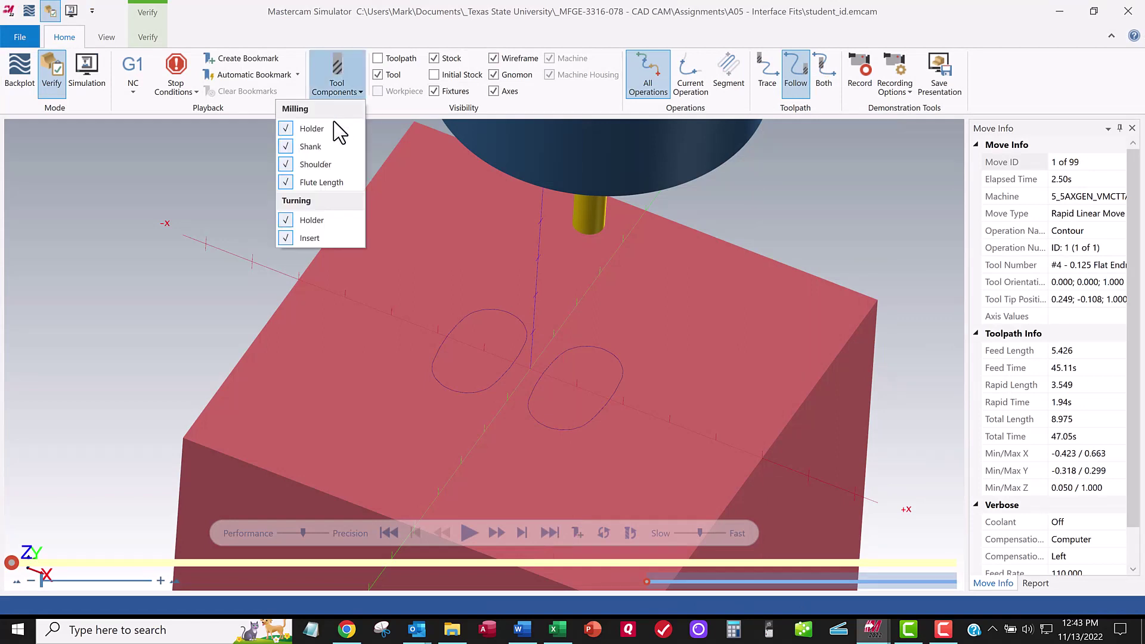
{"action": "left_click", "coordinate": [296, 127]}
{"action": "left_click", "coordinate": [165, 91]}
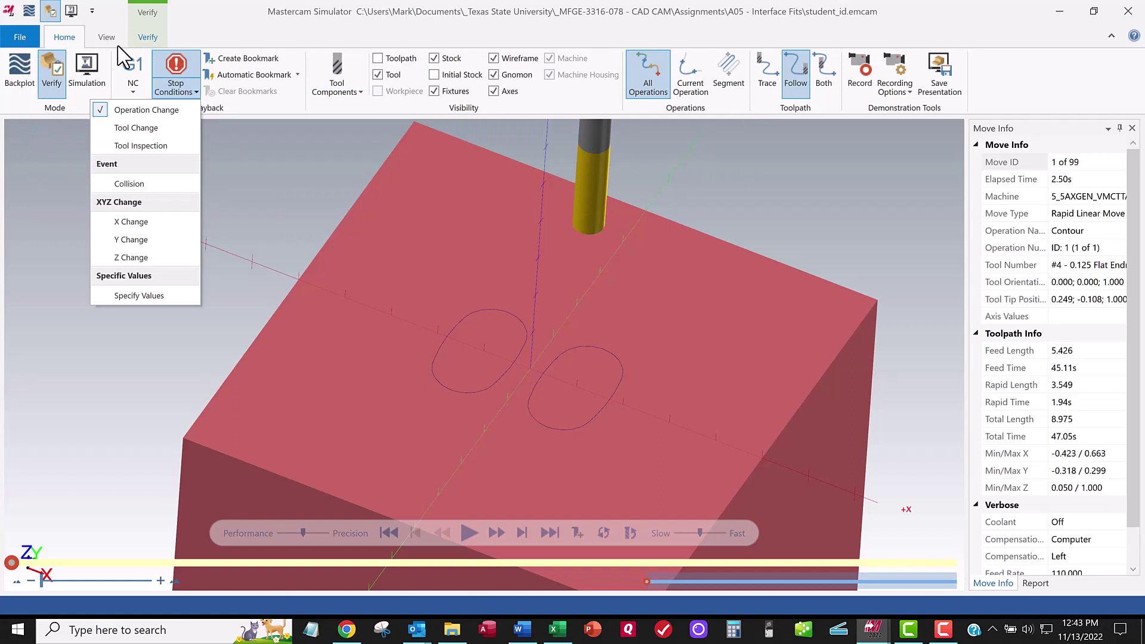
{"action": "left_click", "coordinate": [147, 37]}
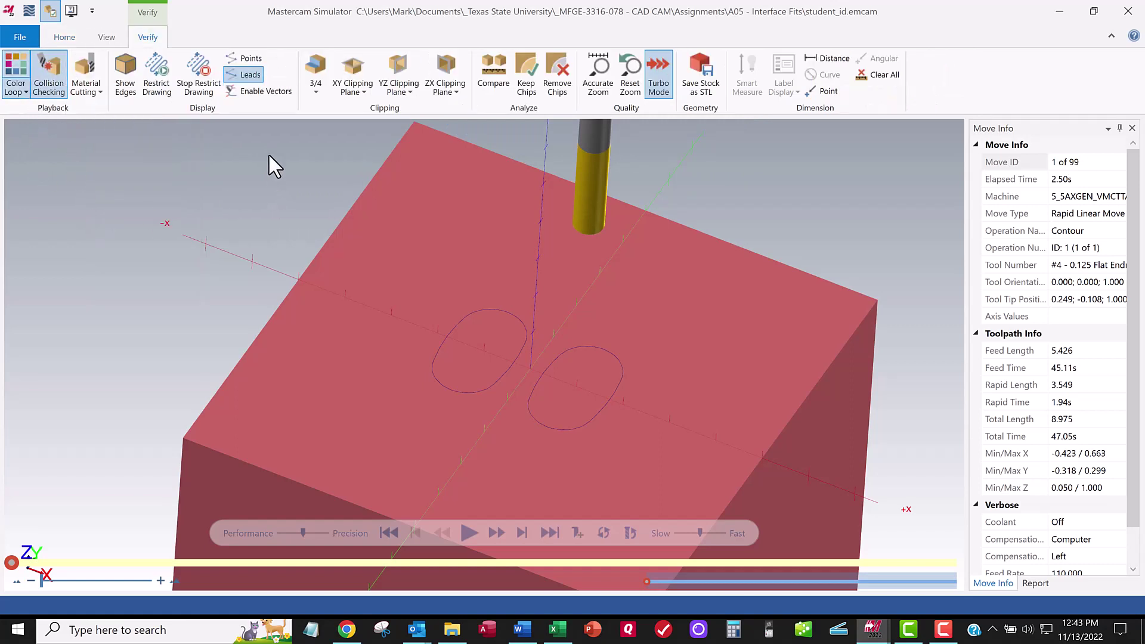
Slow the playback speed, run the contour verification to examine the tool's cut, and close the simulator
{"action": "scroll", "coordinate": [470, 374], "scroll_direction": "up", "scroll_amount": 2}
{"action": "scroll", "coordinate": [517, 380], "scroll_direction": "down", "scroll_amount": 5}
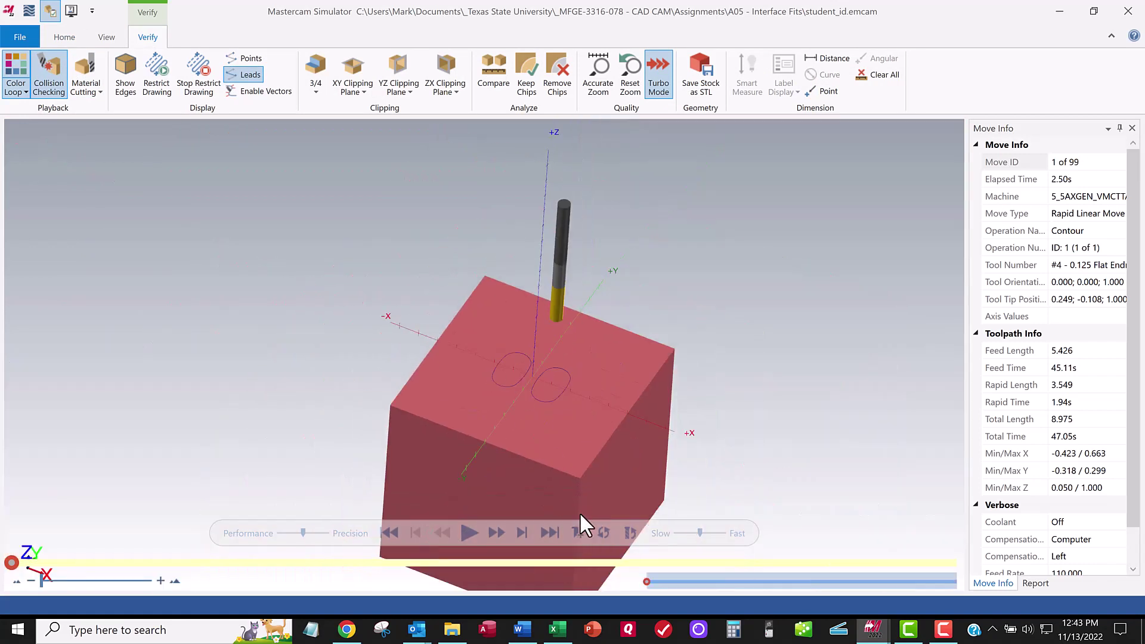
{"action": "left_click", "coordinate": [680, 533]}
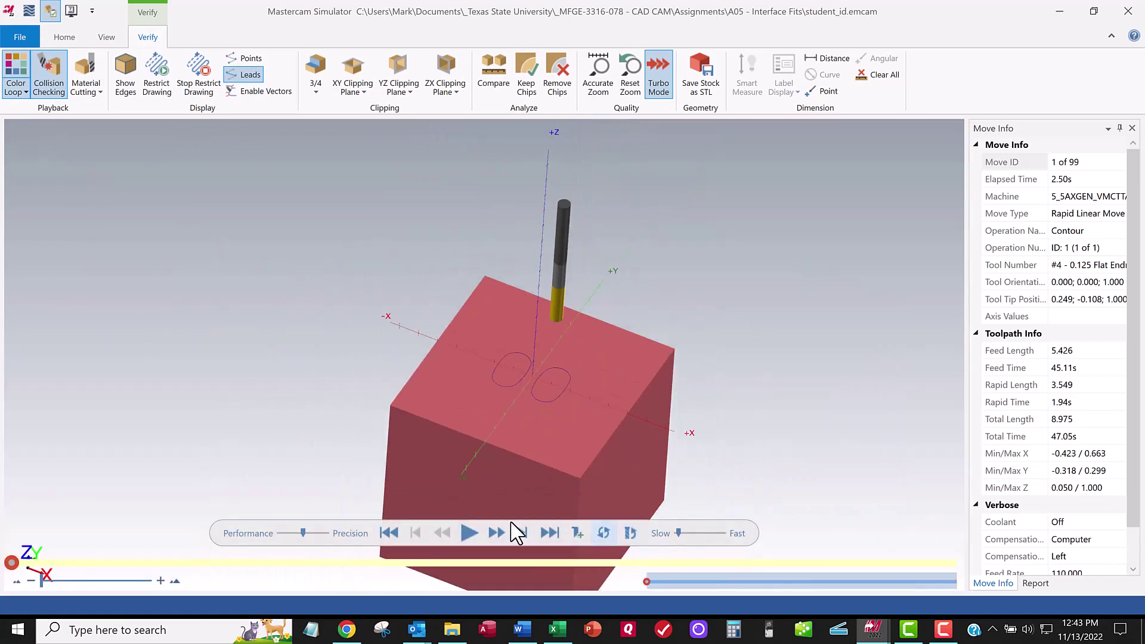
{"action": "left_click", "coordinate": [468, 531]}
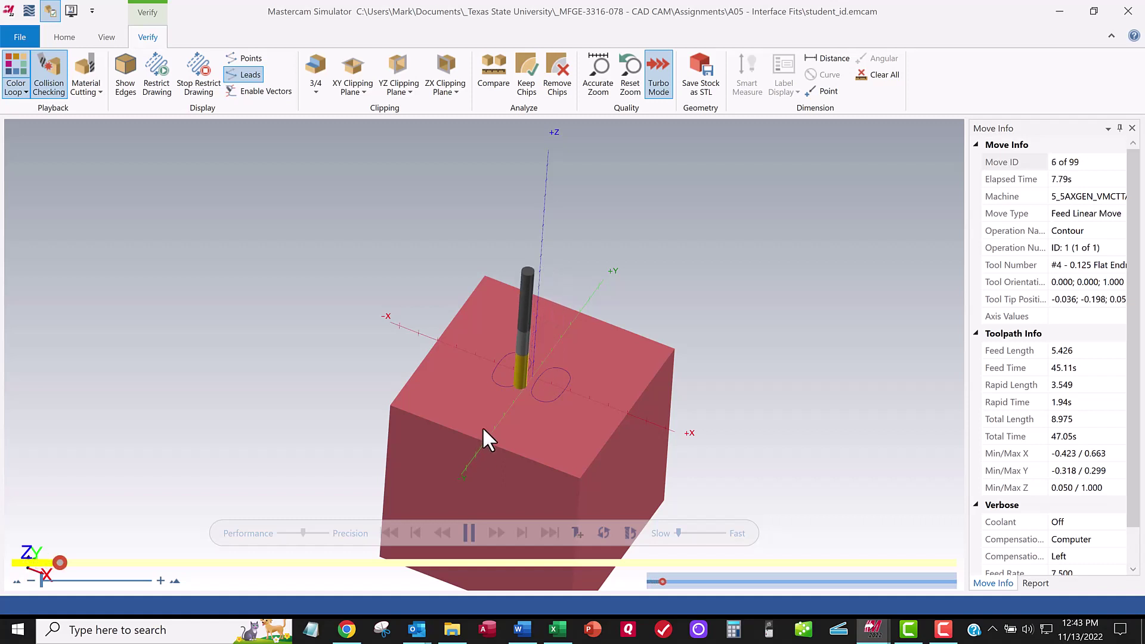
{"action": "mouse_move", "coordinate": [527, 388]}
{"action": "middle_mouse_down"}
{"action": "mouse_move", "coordinate": [544, 365]}
{"action": "mouse_move", "coordinate": [523, 392]}
{"action": "middle_mouse_up"}
{"action": "scroll", "coordinate": [725, 253], "scroll_direction": "up", "scroll_amount": 2}
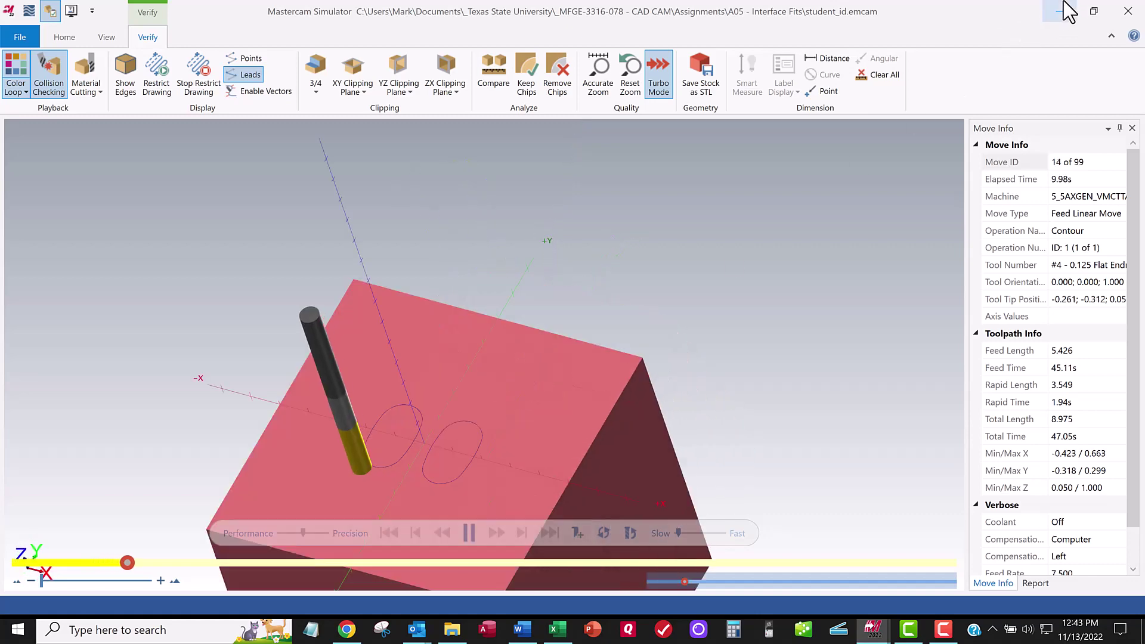
{"action": "left_click", "coordinate": [1120, 9]}
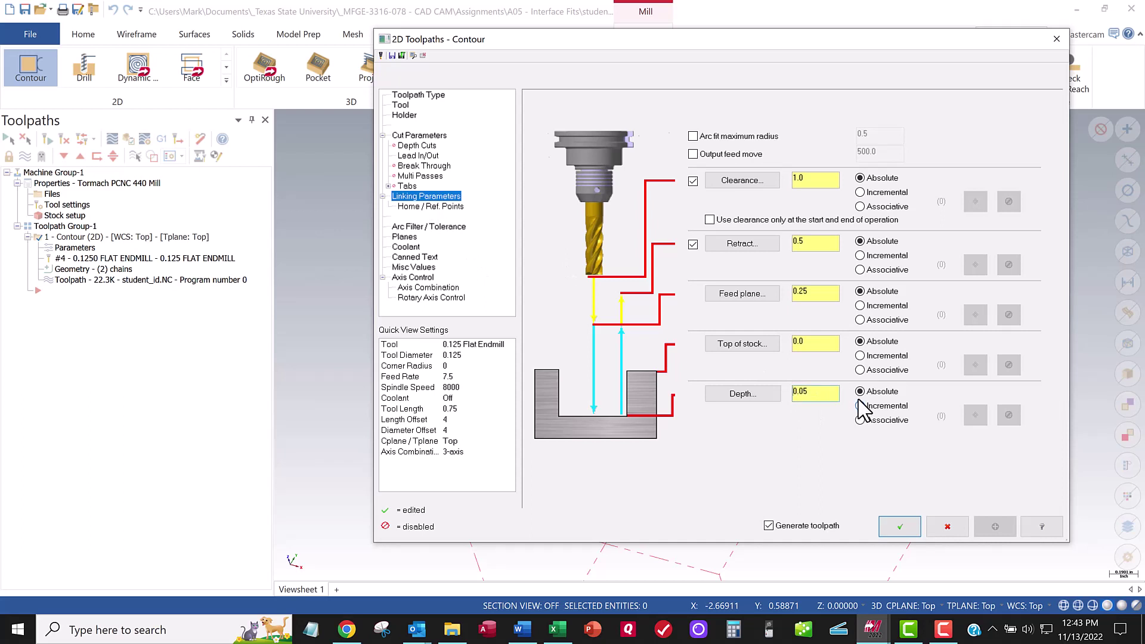
Set the contour depth to -0.05 in the linking parameters and regenerate the toolpath
{"action": "key", "text": "Return"}
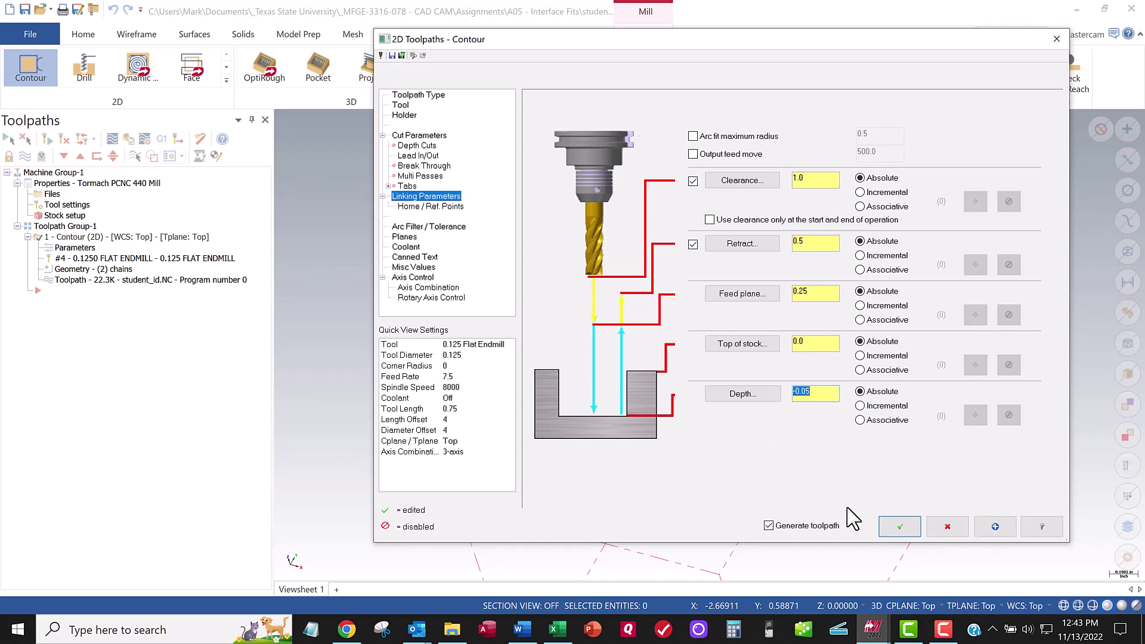
{"action": "left_click", "coordinate": [899, 526]}
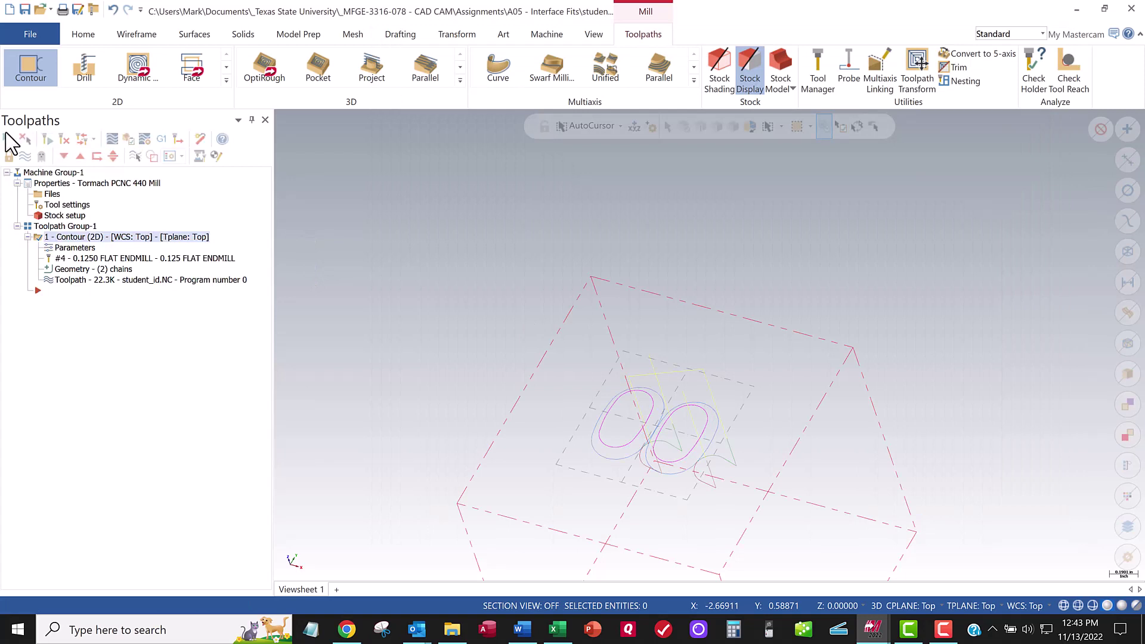
Run the verification of the regenerated contour to examine the tool's entry into the zeros, and close the simulator
{"action": "left_click", "coordinate": [117, 140]}
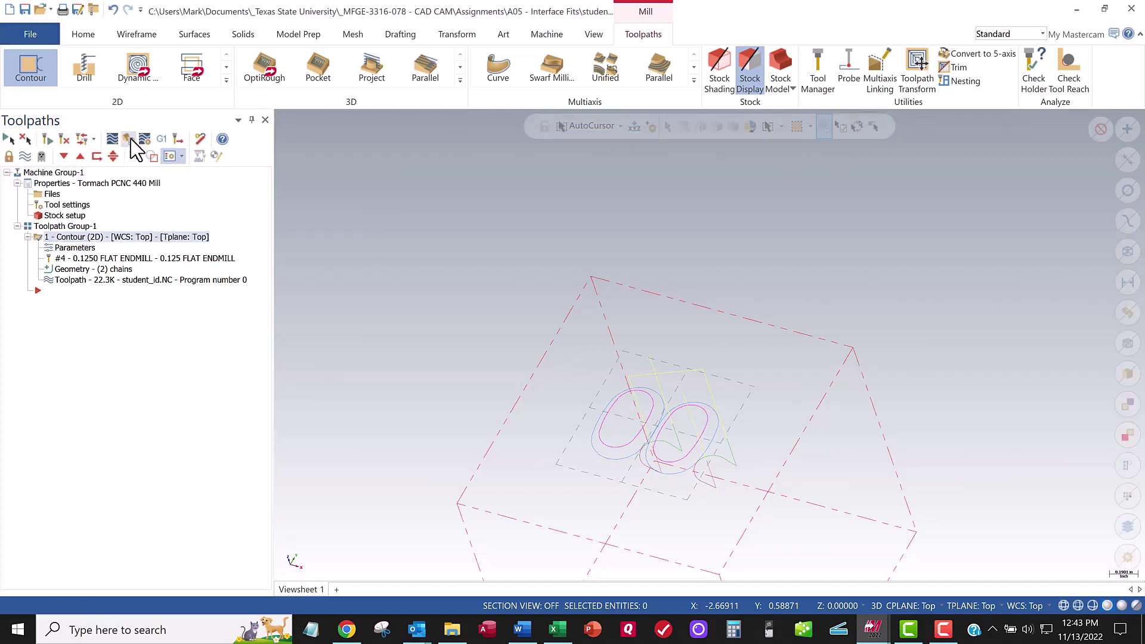
{"action": "left_click", "coordinate": [129, 139]}
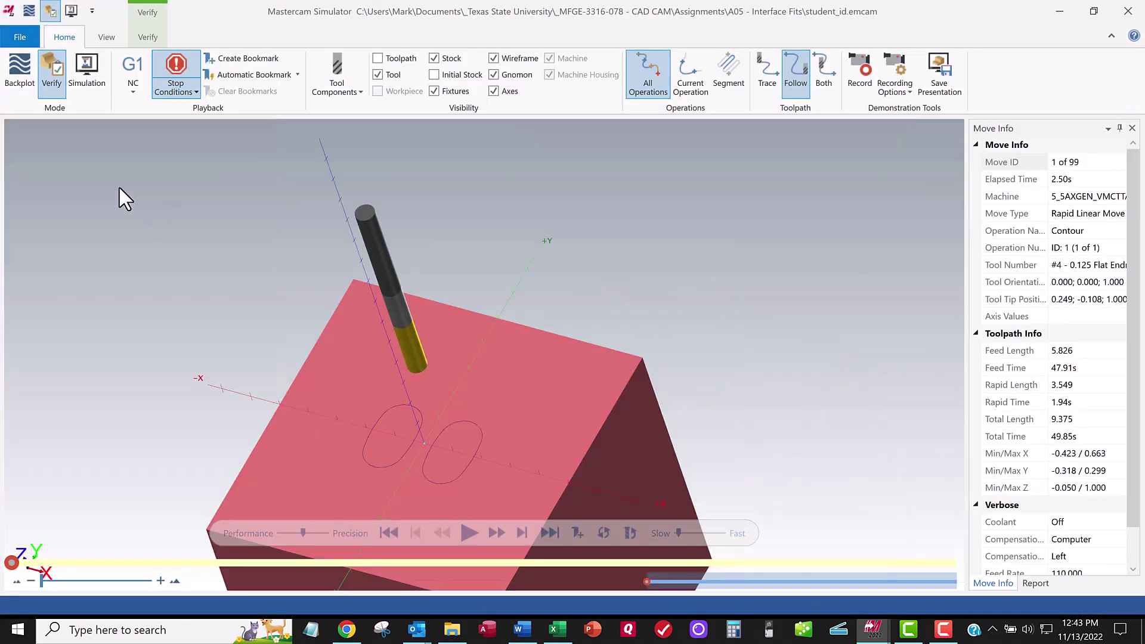
{"action": "left_click", "coordinate": [469, 533]}
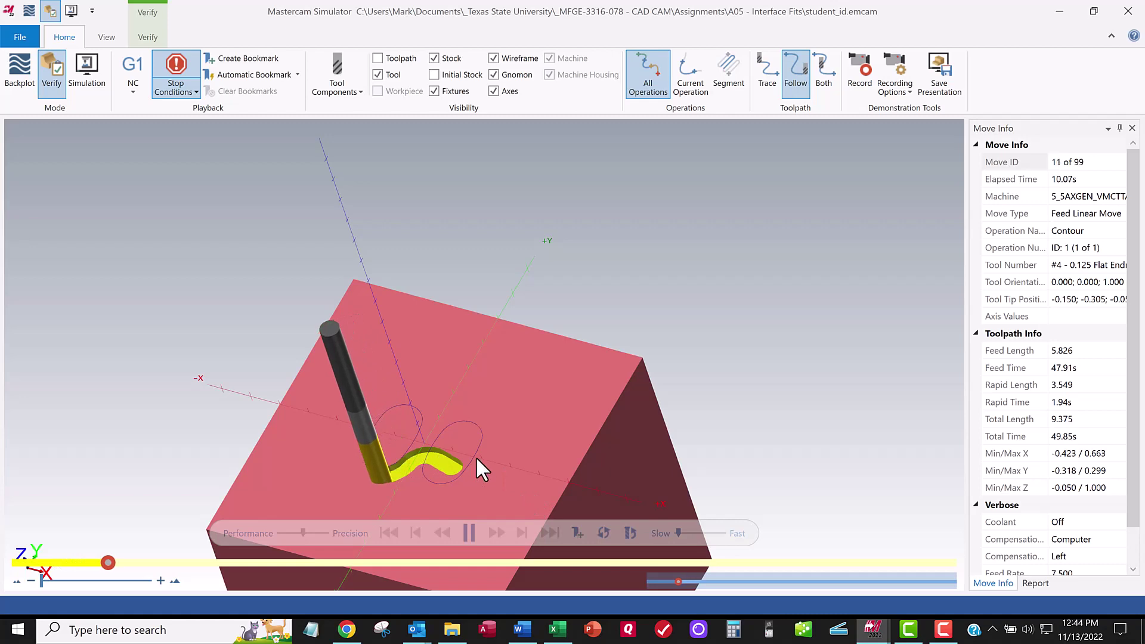
{"action": "left_click", "coordinate": [1125, 12]}
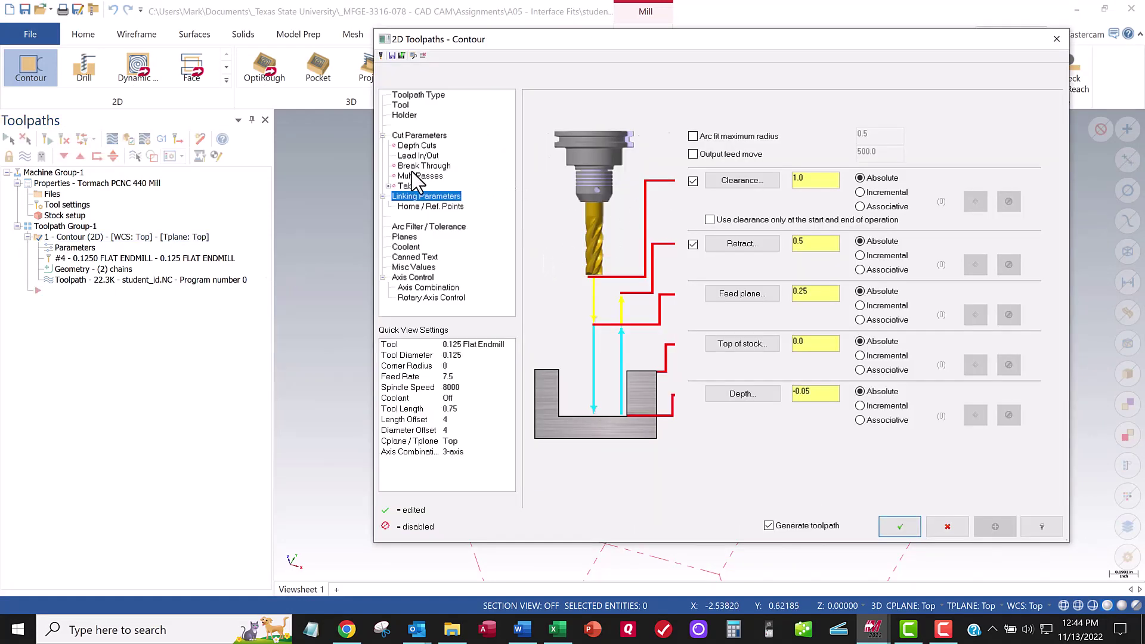
Disable Lead In/Out for the contour toolpath and save the part file
{"action": "left_click", "coordinate": [410, 171]}
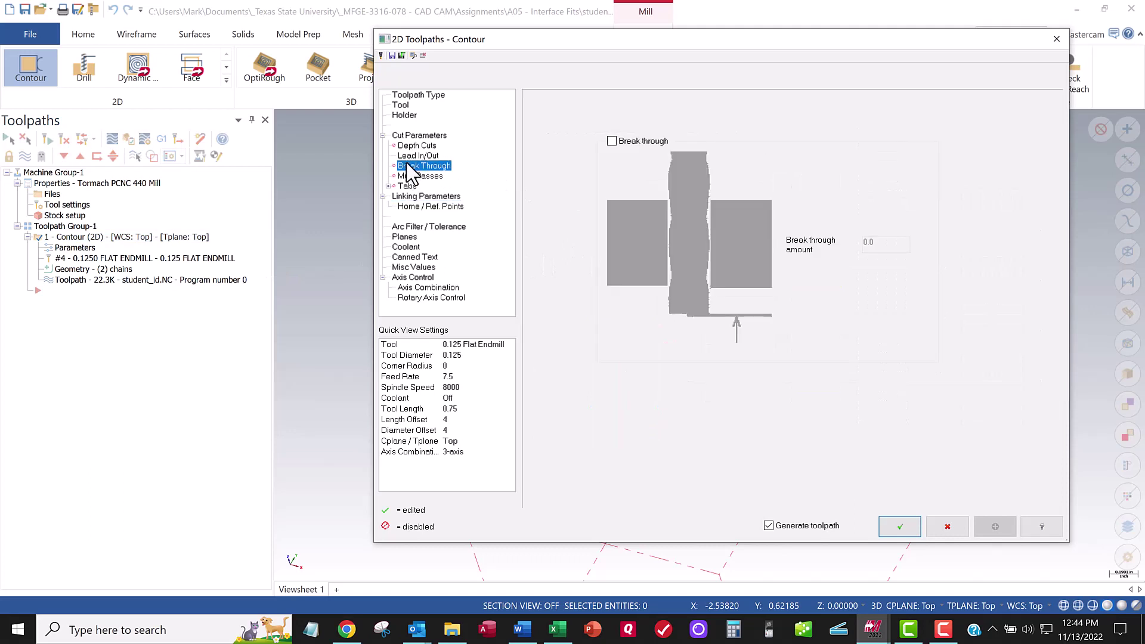
{"action": "left_click", "coordinate": [409, 156]}
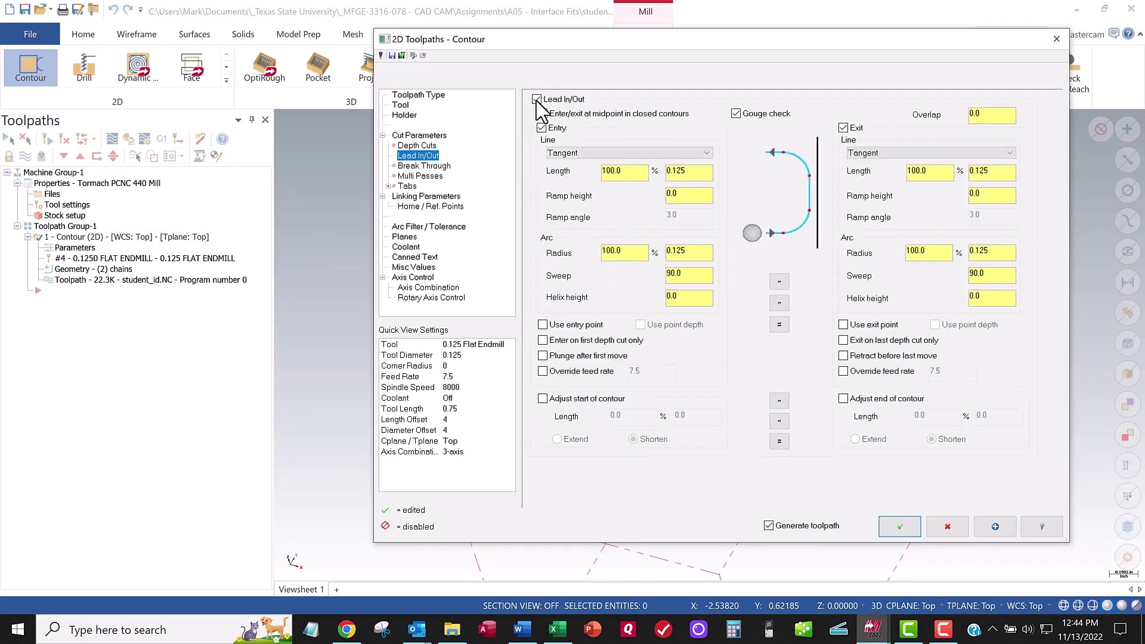
{"action": "left_click", "coordinate": [537, 100]}
{"action": "left_click", "coordinate": [882, 525]}
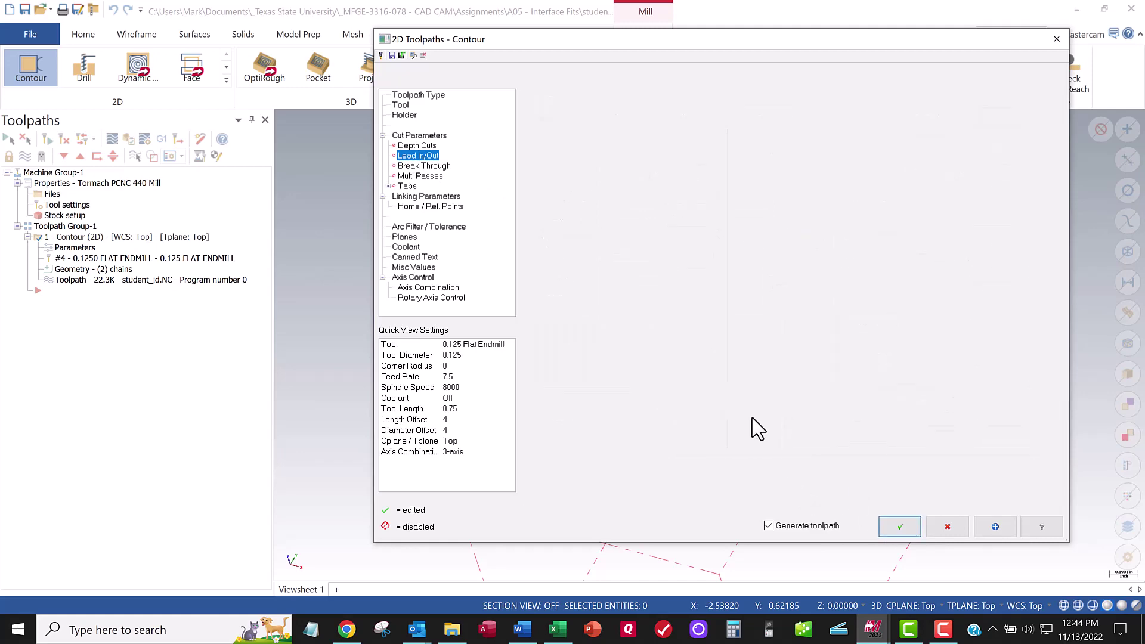
{"action": "left_click", "coordinate": [27, 33]}
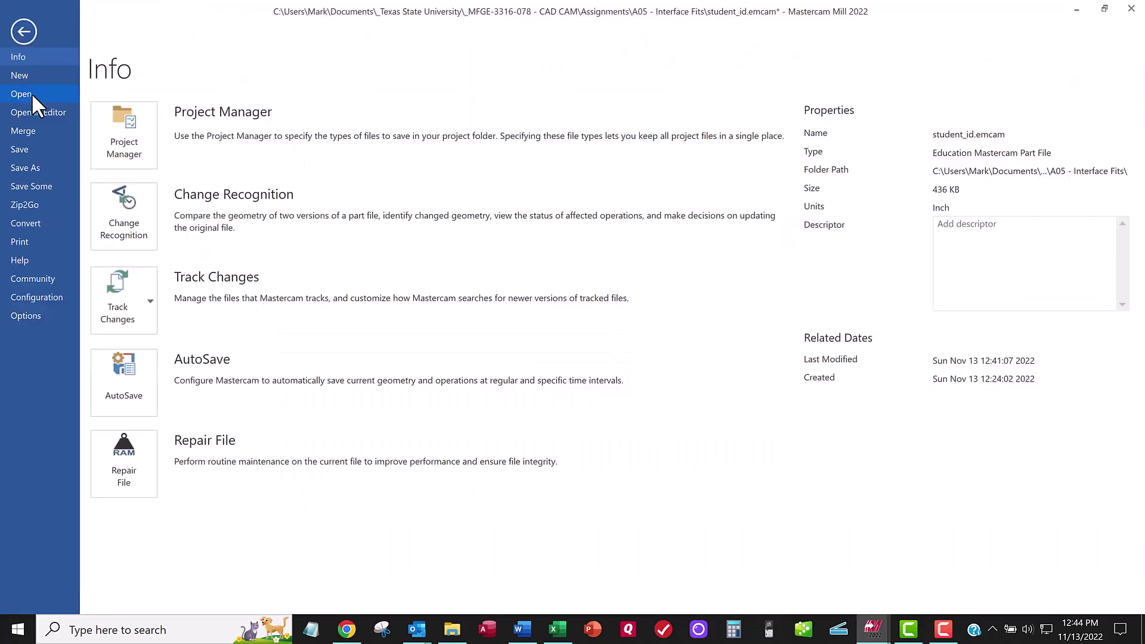
{"action": "left_click", "coordinate": [28, 143]}
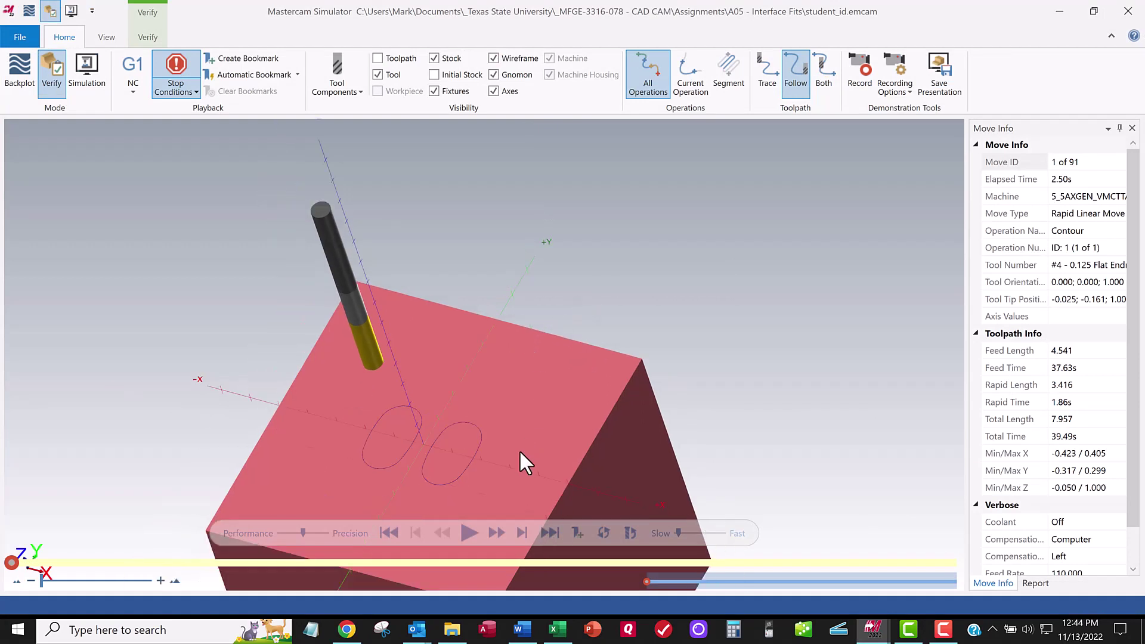
Verify the contour through to its end with slightly faster playback to check the spacing of the two zeros, and close the simulator
{"action": "left_click", "coordinate": [468, 531]}
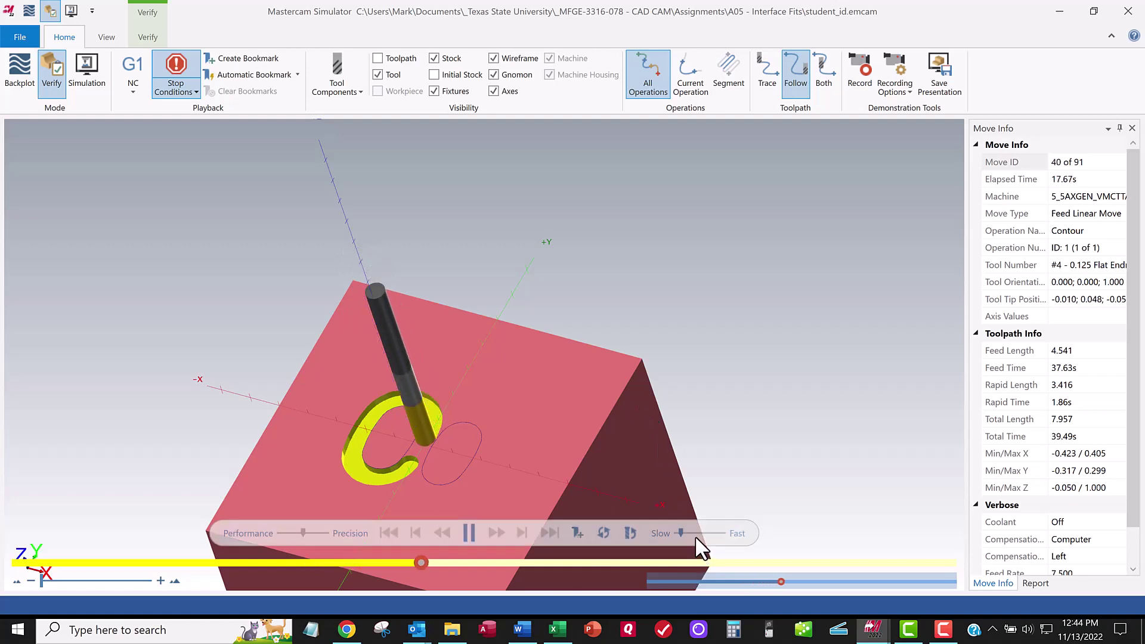
{"action": "left_click_drag", "start_coordinate": [681, 533], "coordinate": [686, 531]}
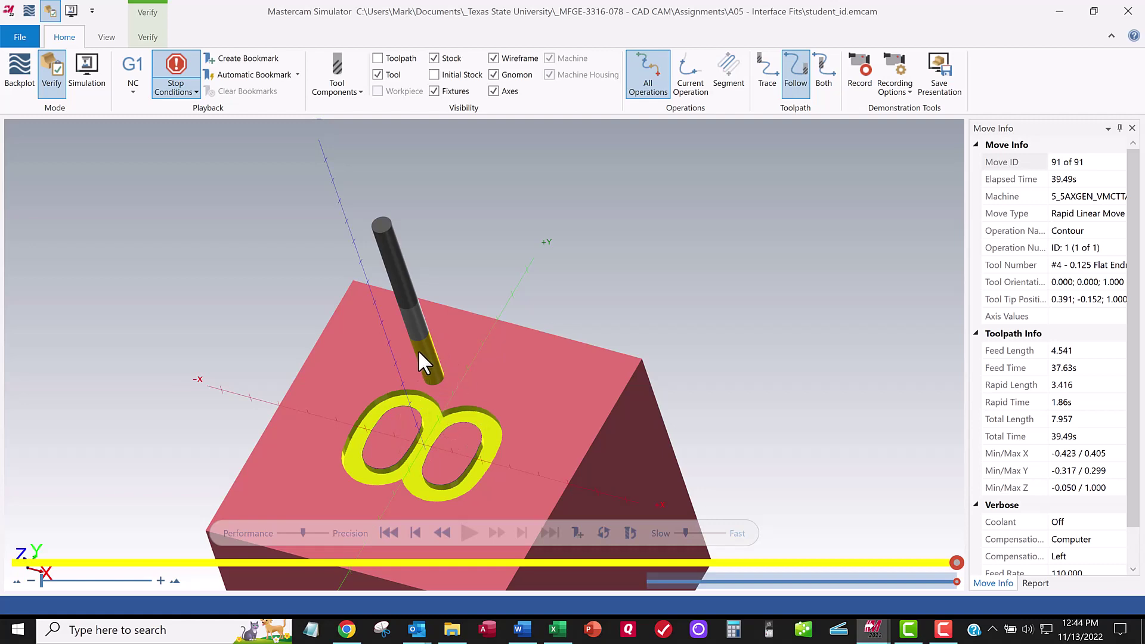
{"action": "left_click", "coordinate": [1128, 12]}
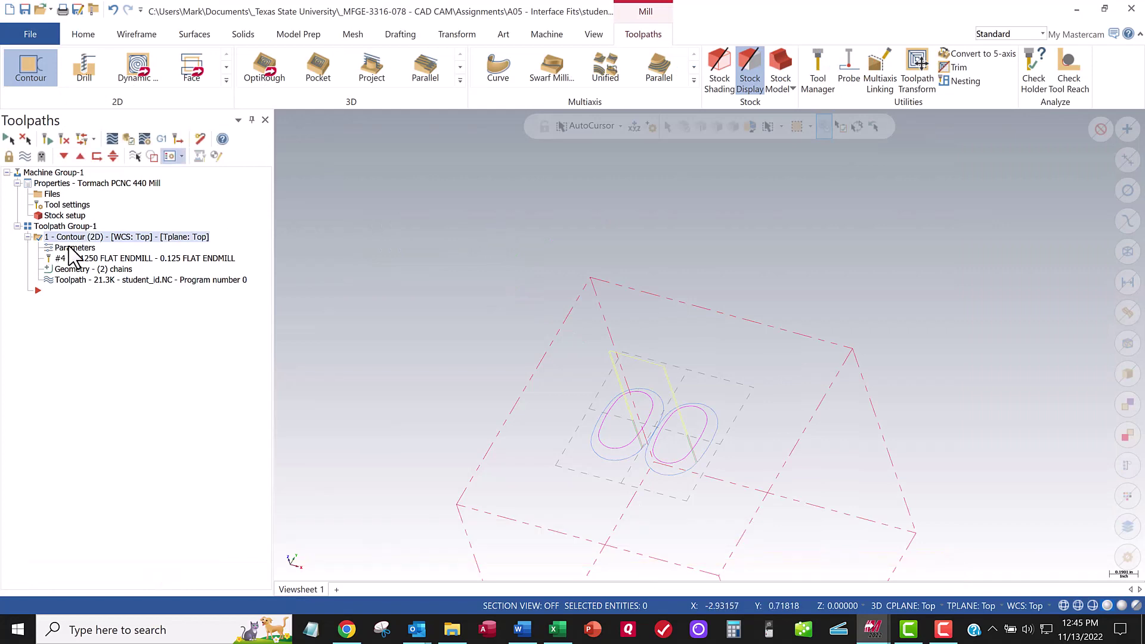
{"action": "left_click", "coordinate": [73, 247]}
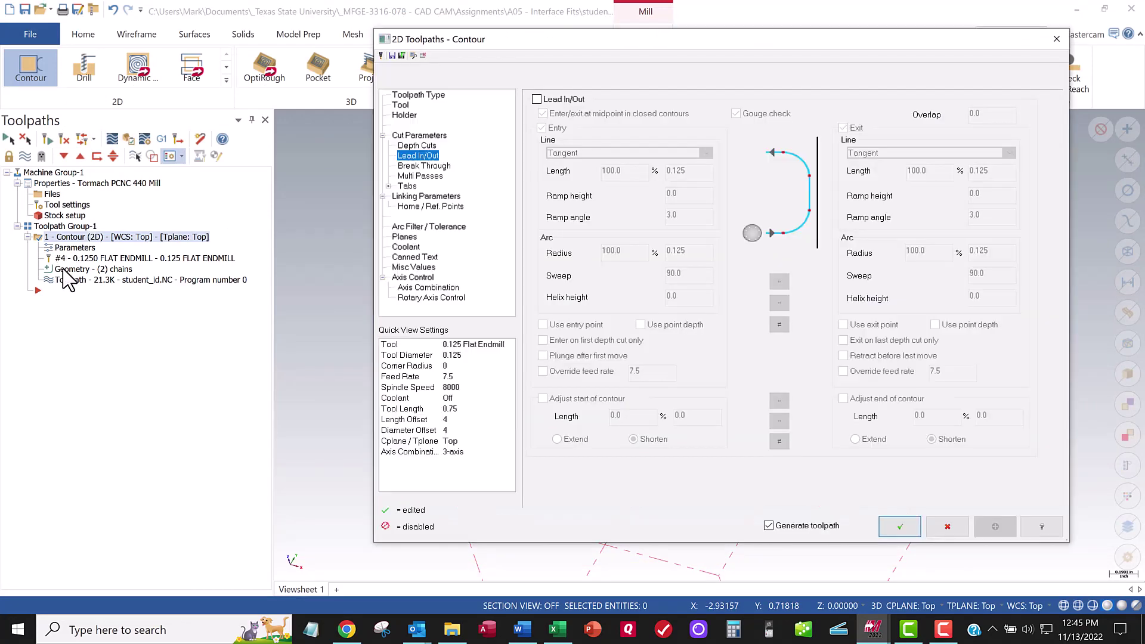
{"action": "left_click", "coordinate": [1057, 39]}
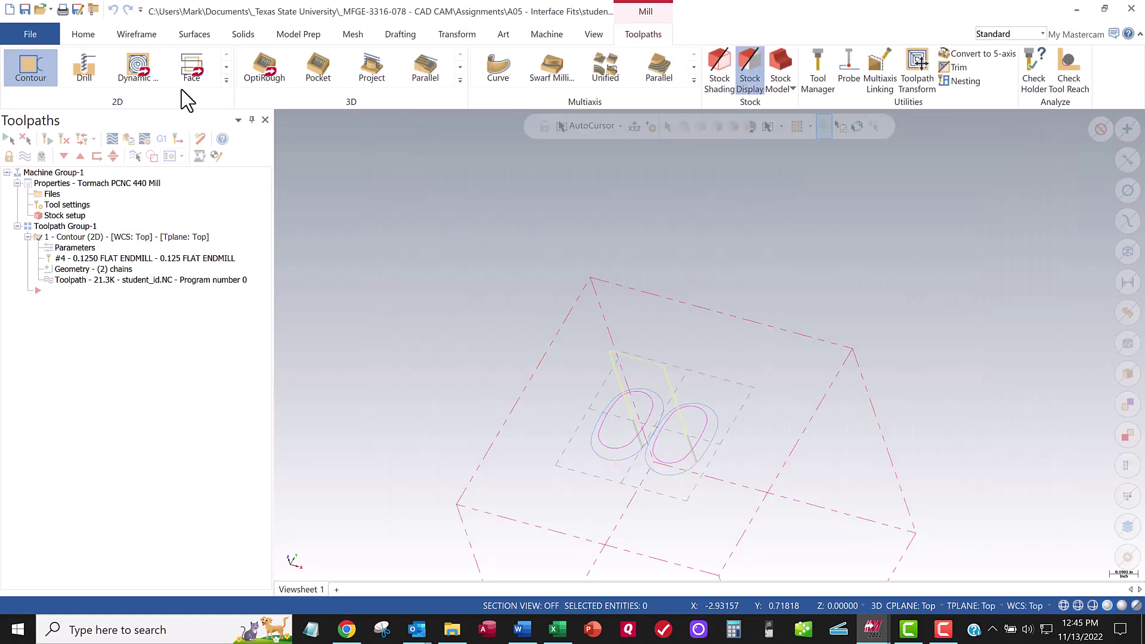
{"action": "left_click", "coordinate": [147, 34]}
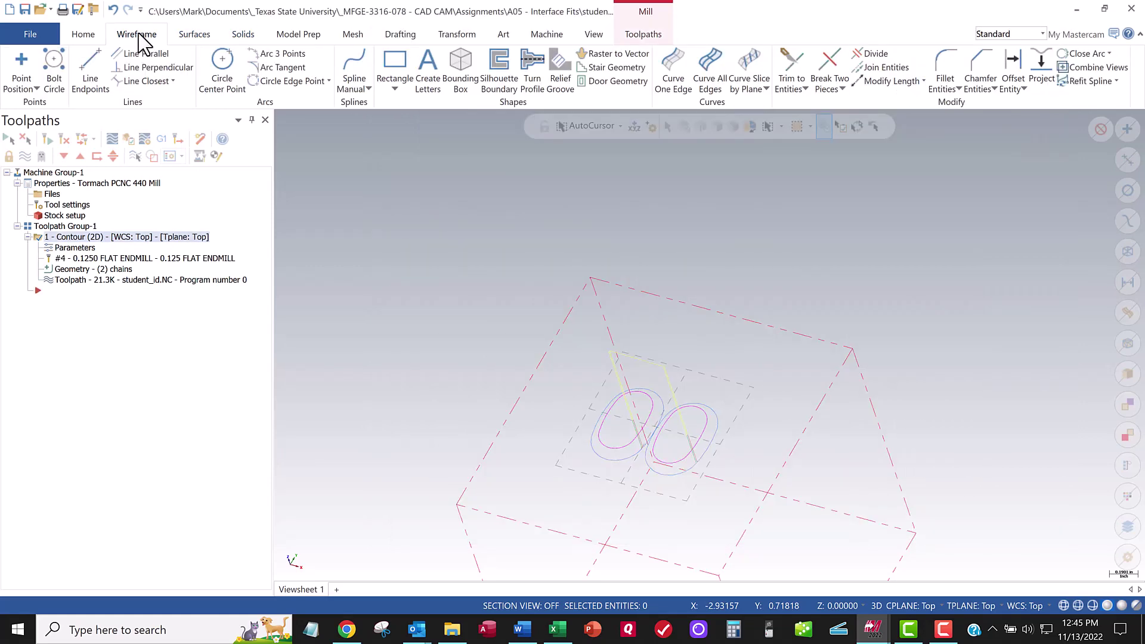
Switch to the top view and use Translate to move the right zero 0.0625 in X
{"action": "right_click", "coordinate": [490, 267]}
{"action": "left_click", "coordinate": [488, 337]}
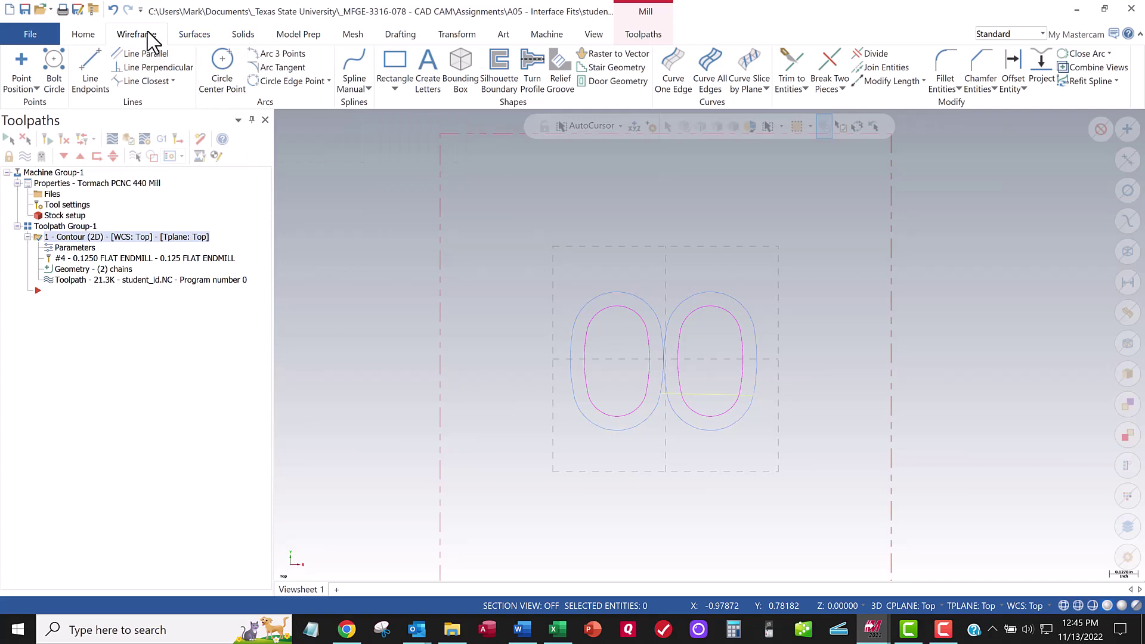
{"action": "left_click", "coordinate": [448, 36]}
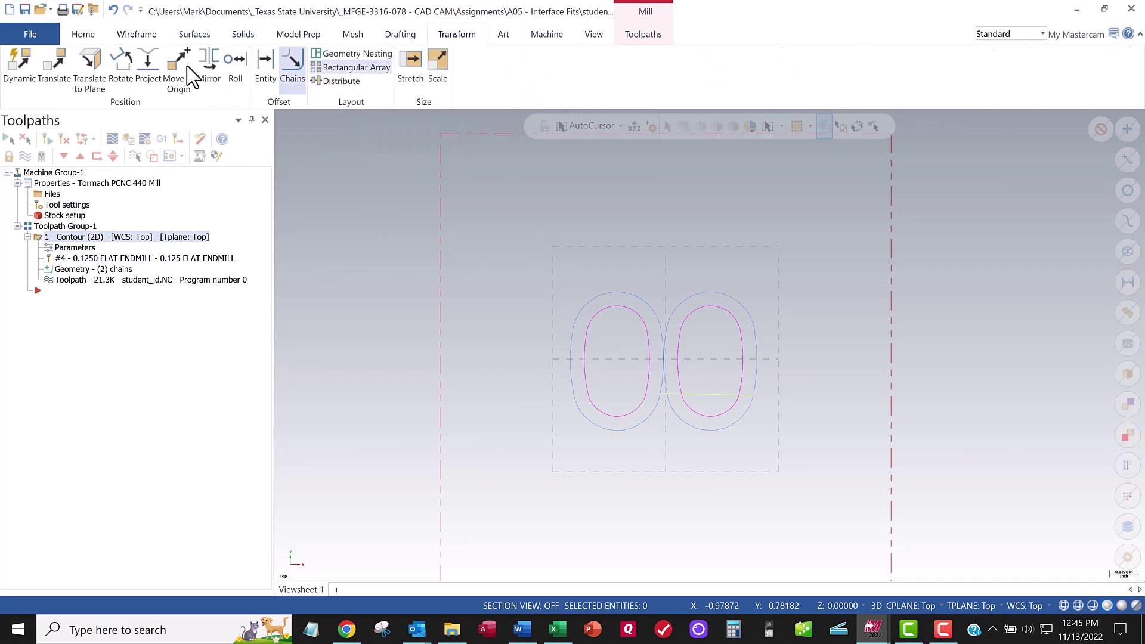
{"action": "left_click", "coordinate": [54, 62]}
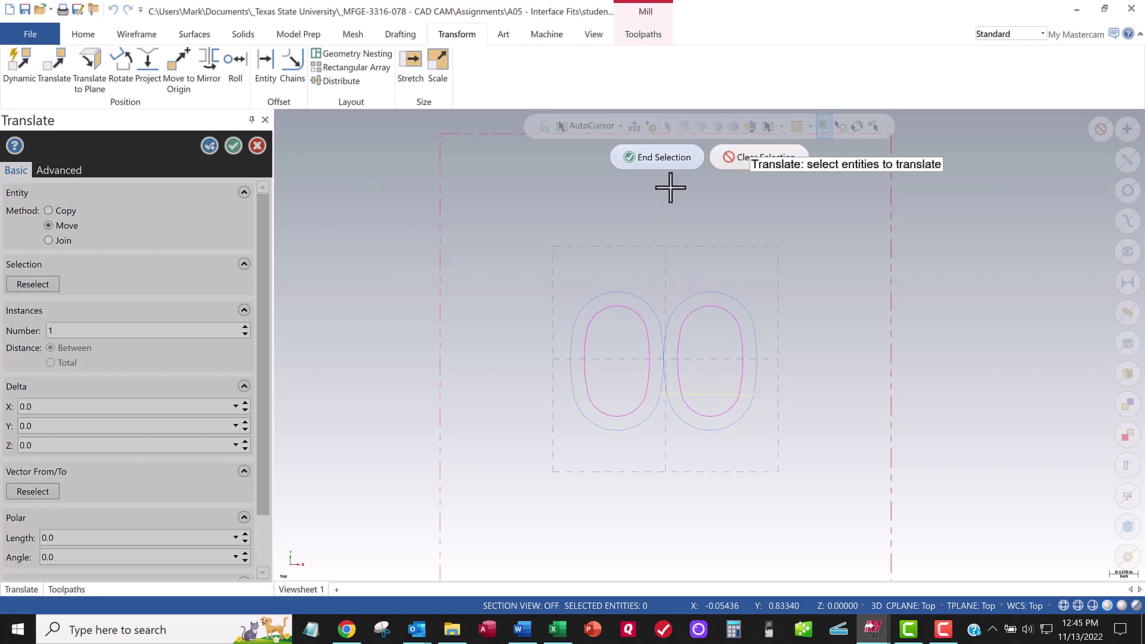
{"action": "left_click_drag", "start_coordinate": [662, 268], "coordinate": [768, 448]}
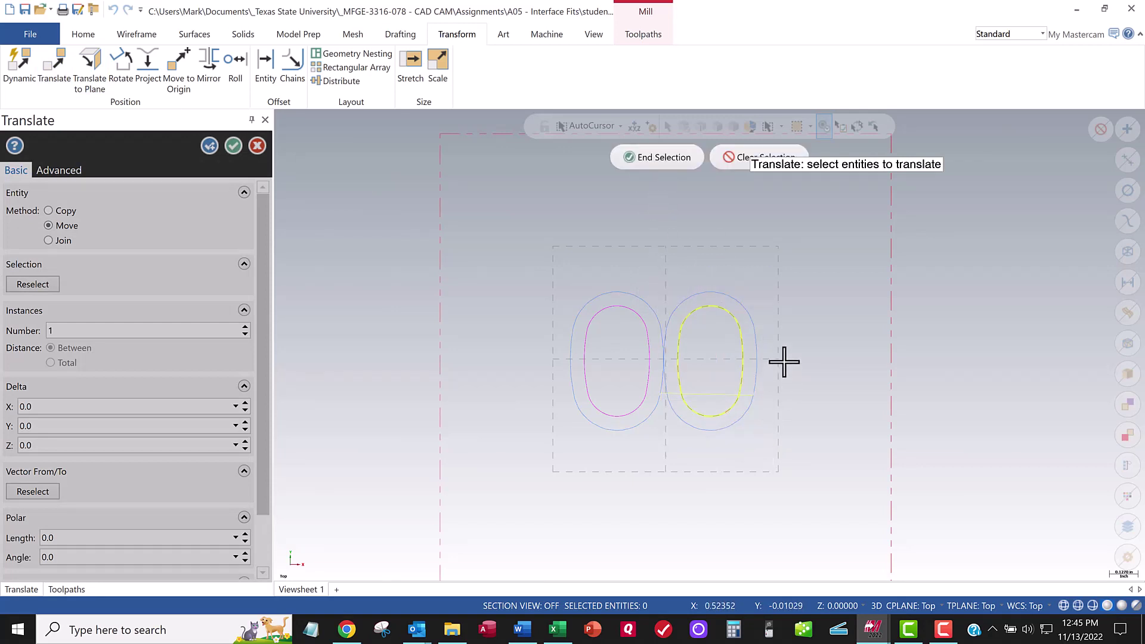
{"action": "left_click", "coordinate": [656, 158]}
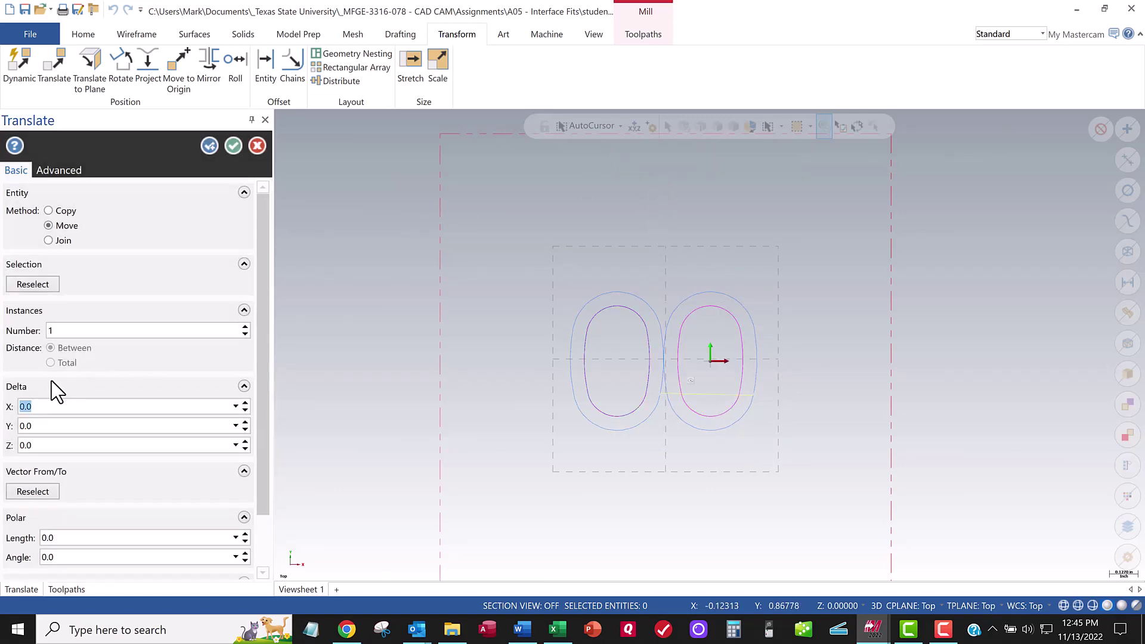
{"action": "left_click", "coordinate": [27, 407]}
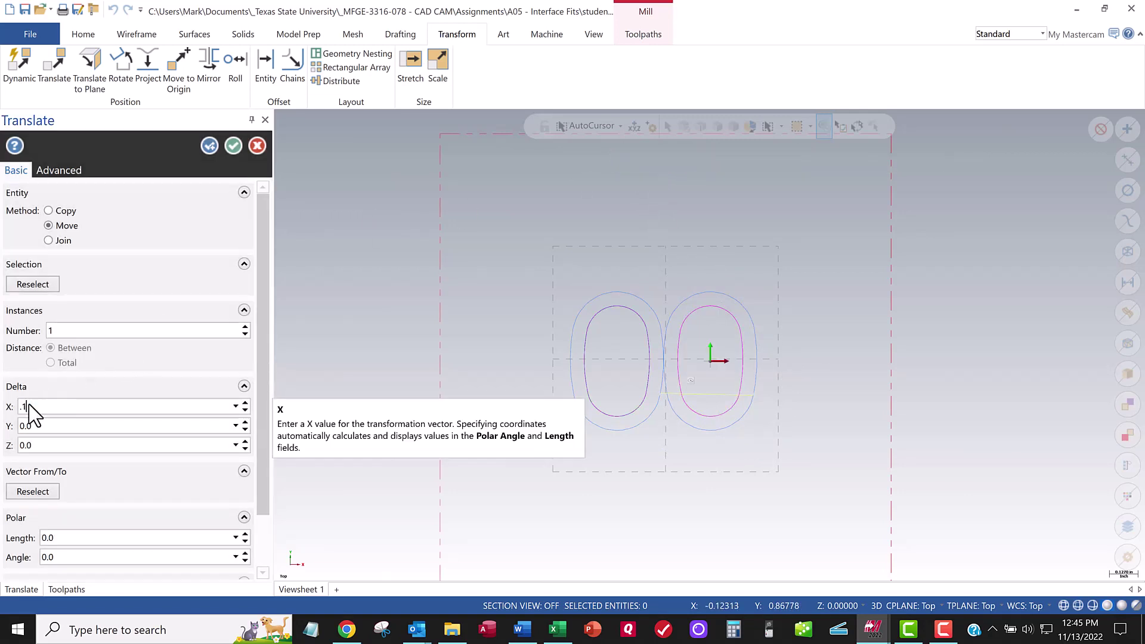
{"action": "key", "text": "Tab"}
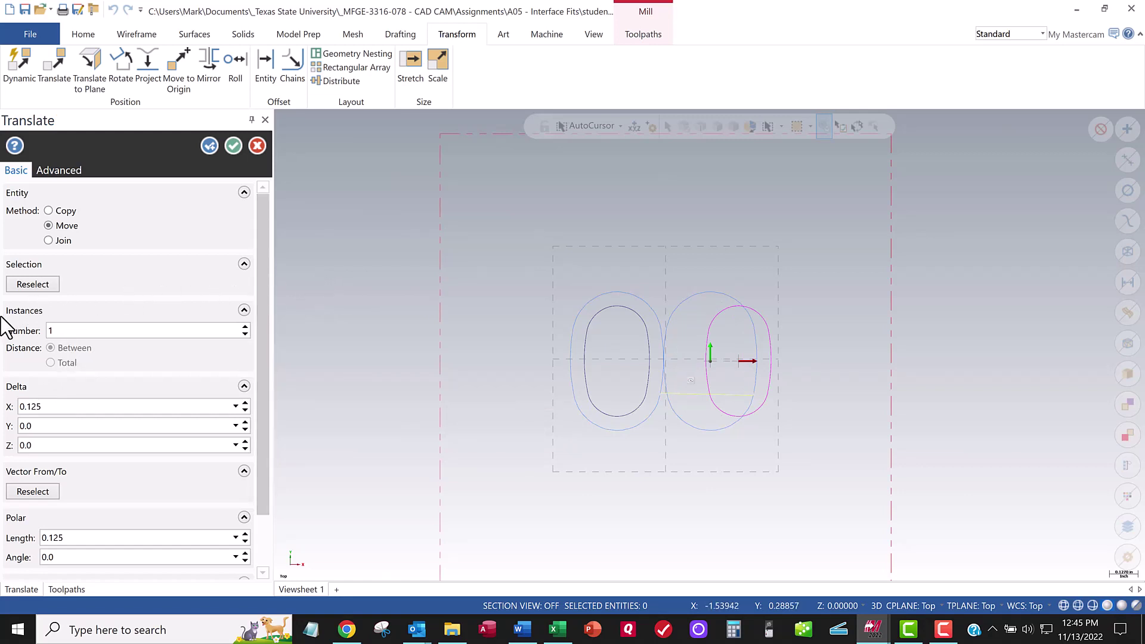
{"action": "double_click", "coordinate": [30, 406]}
{"action": "type", "text": ".0625"}
{"action": "key", "text": "Tab"}
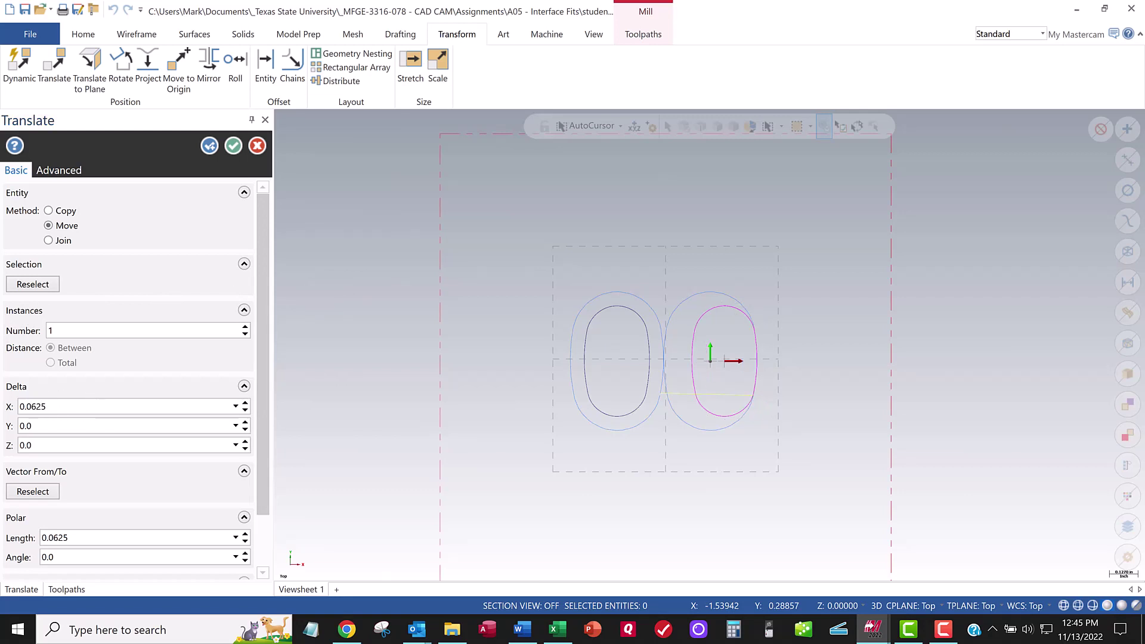
{"action": "left_click", "coordinate": [208, 146]}
Move the left zero -0.0625 in X with Translate and finish the command
{"action": "left_click_drag", "start_coordinate": [555, 274], "coordinate": [656, 449]}
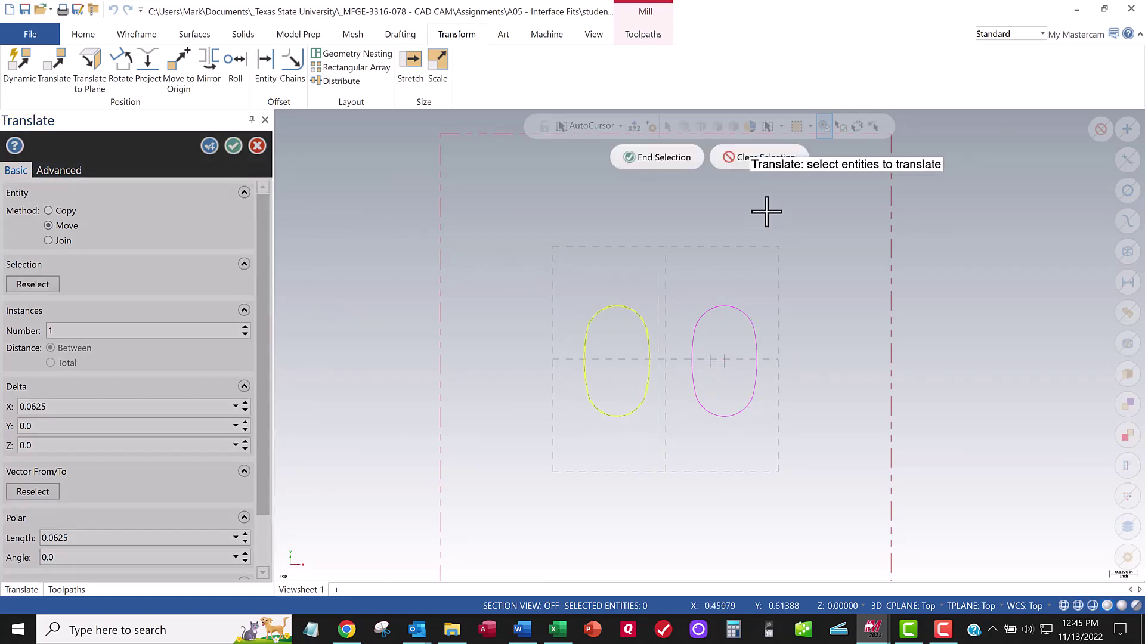
{"action": "left_click", "coordinate": [662, 159]}
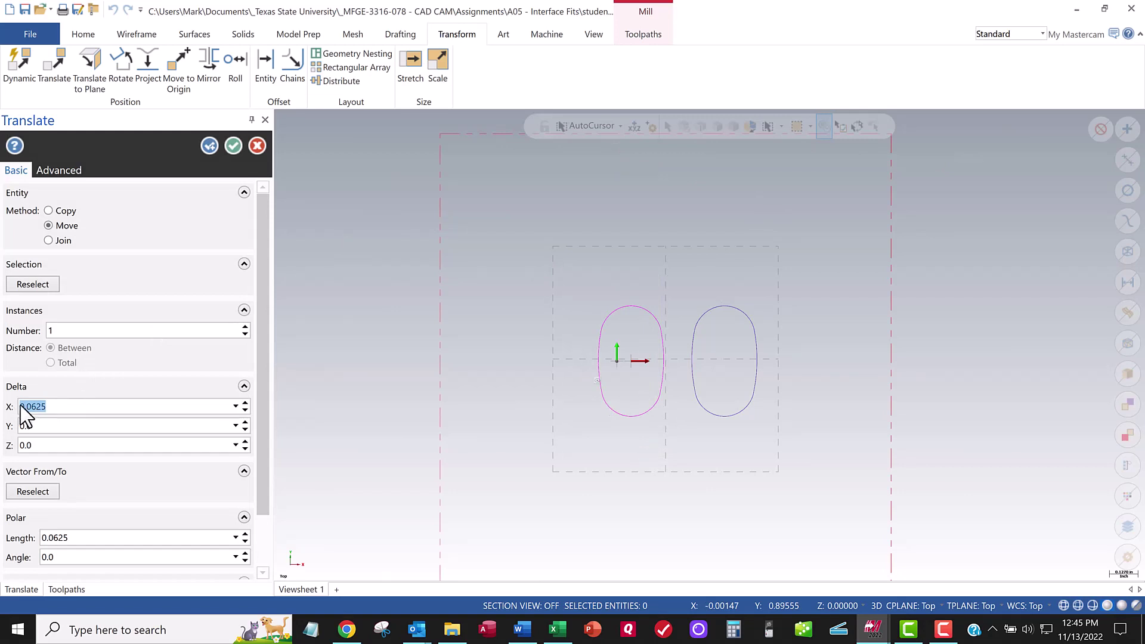
{"action": "type", "text": "-"}
{"action": "key", "text": "Return"}
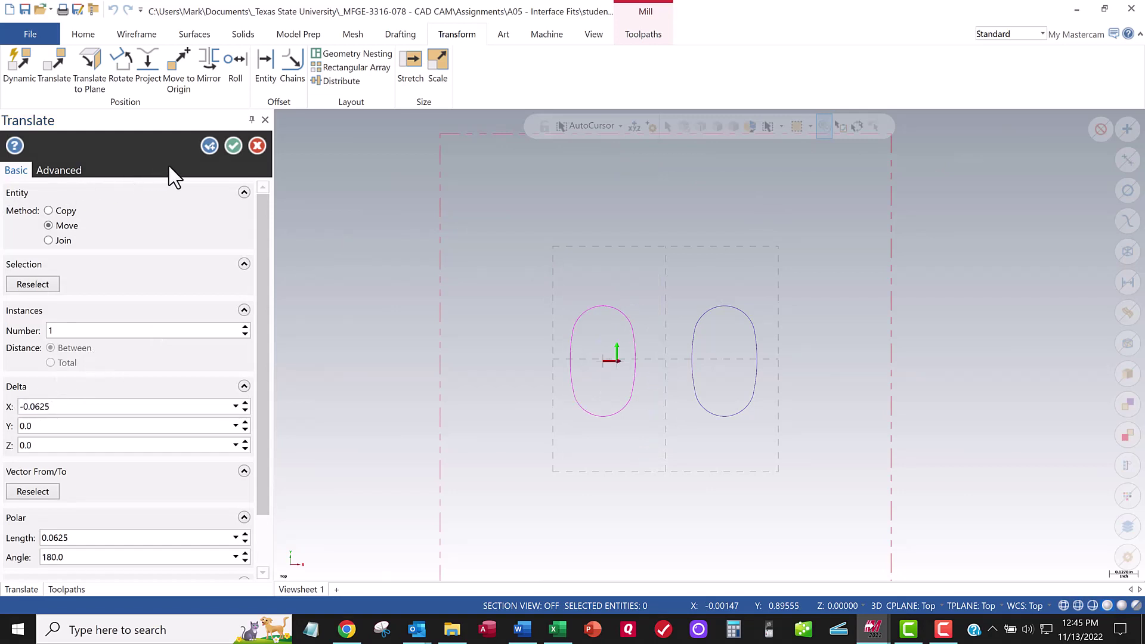
{"action": "left_click", "coordinate": [232, 145]}
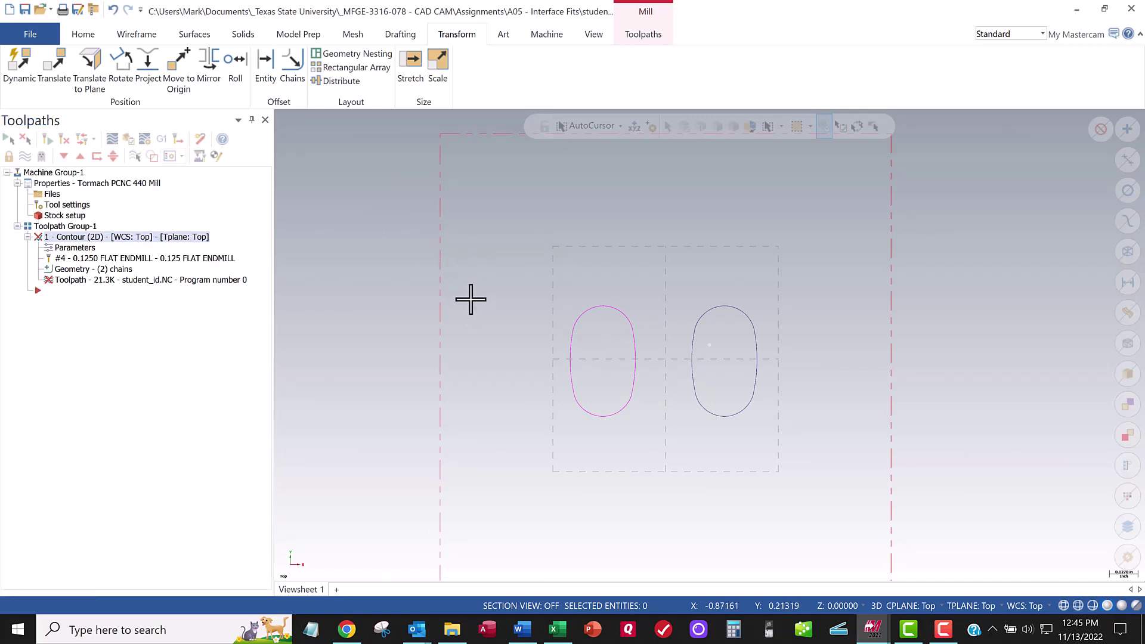
Change the contour toolpath's tool to the 0.0625 Flat Endmill from the Tormach PCNC 440 tool library
{"action": "middle_click_drag", "start_coordinate": [470, 299], "coordinate": [424, 281]}
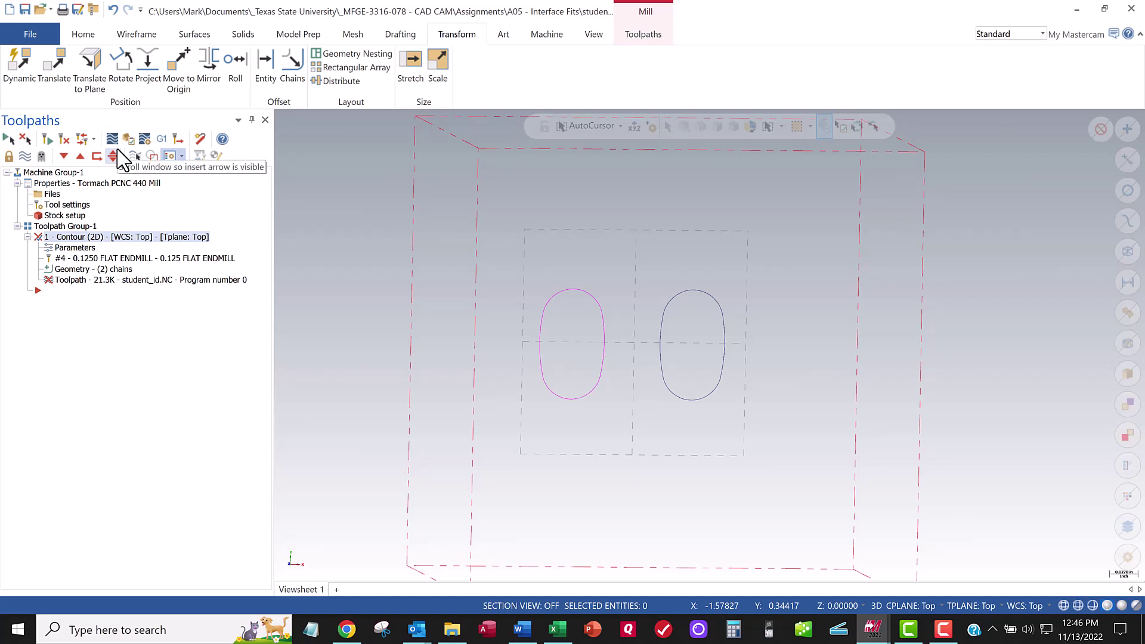
{"action": "left_click", "coordinate": [66, 247]}
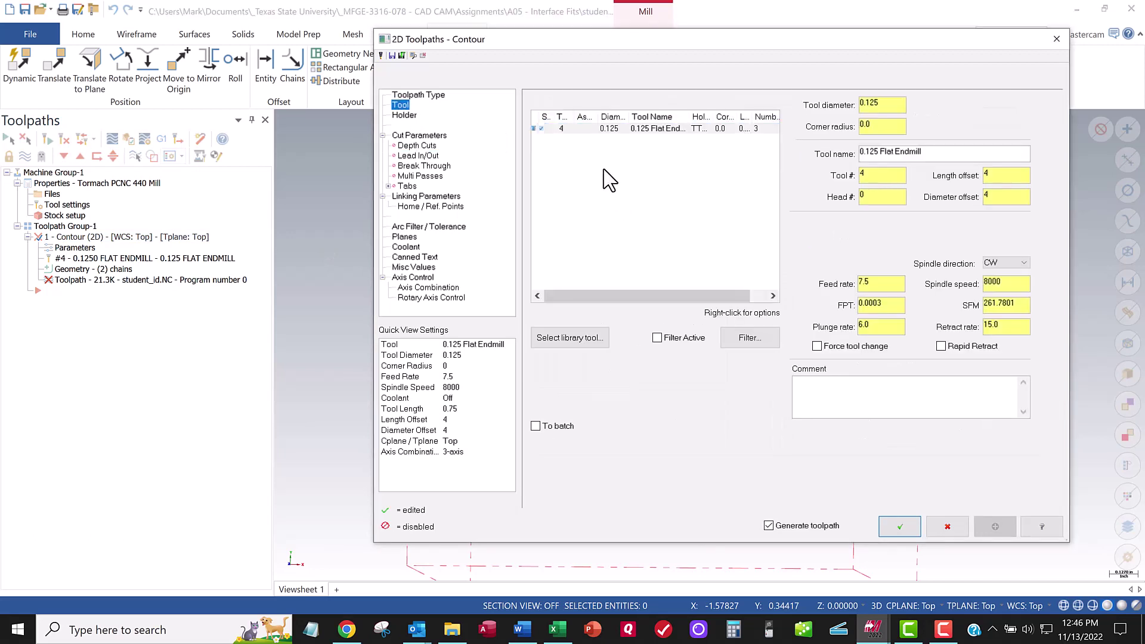
{"action": "left_click", "coordinate": [593, 339]}
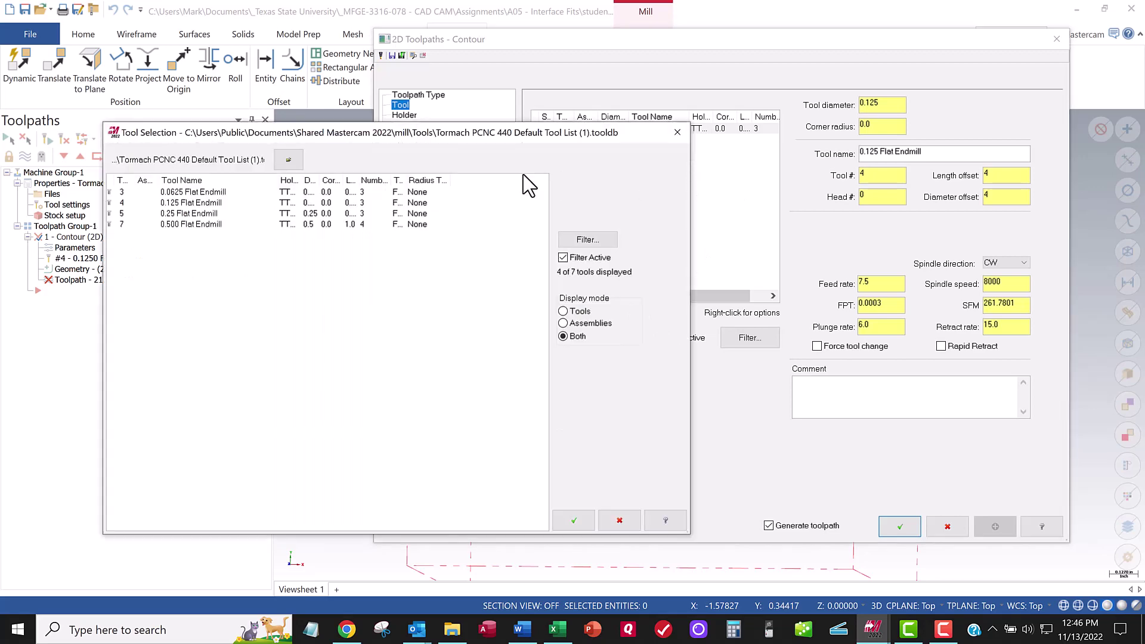
{"action": "left_click", "coordinate": [178, 192]}
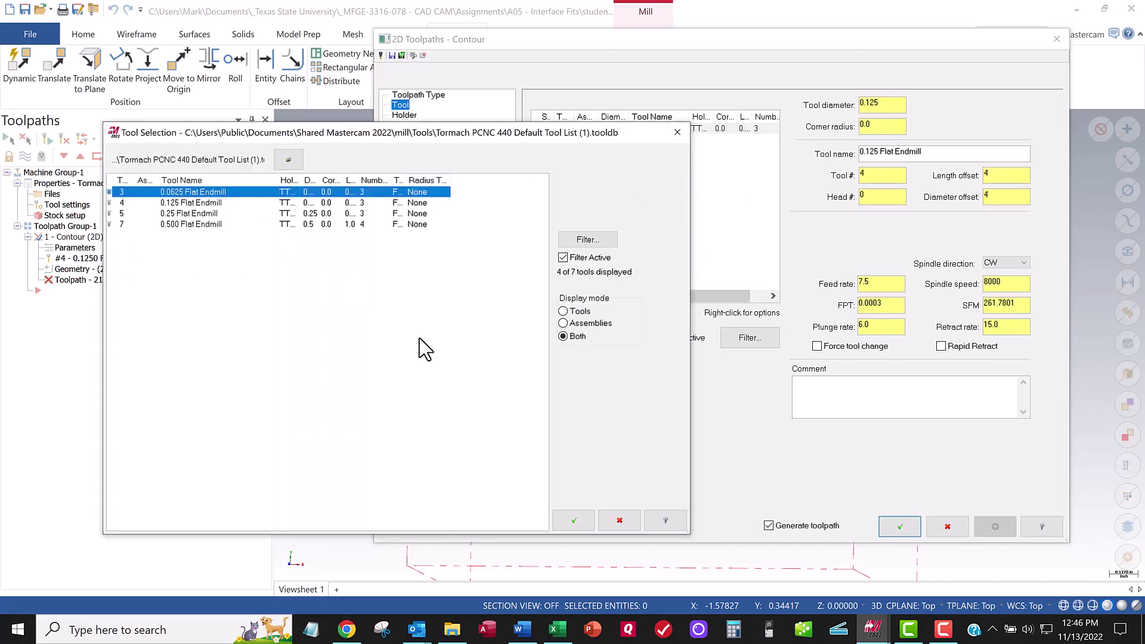
{"action": "left_click", "coordinate": [574, 520]}
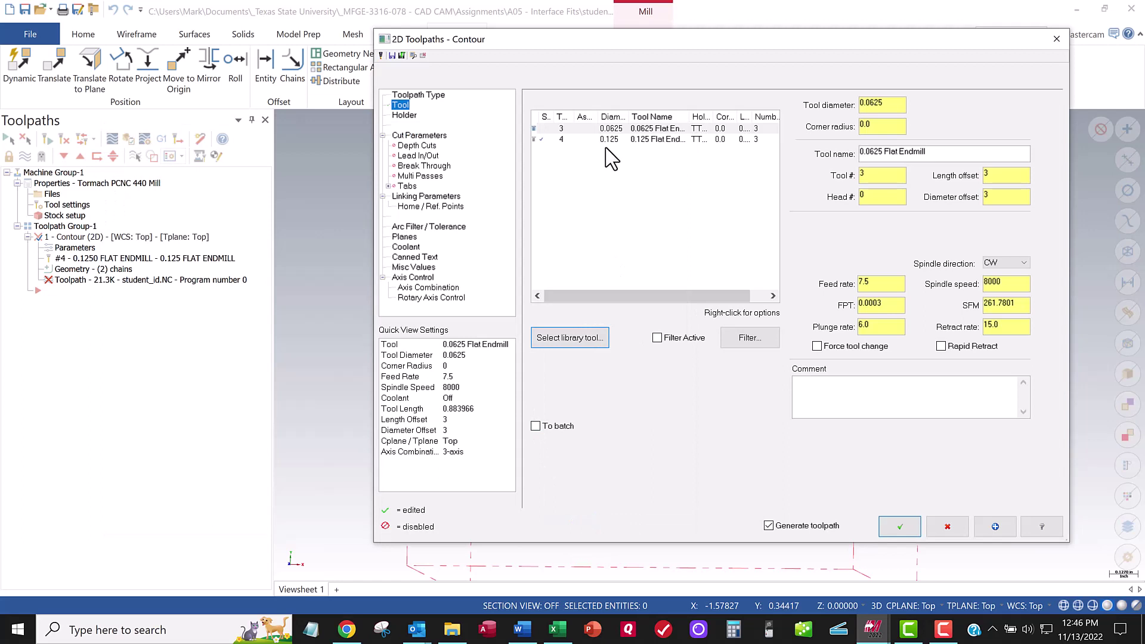
Set the 0.0625 endmill's feed rate to 7 and its spindle speed to 6110
{"action": "double_click", "coordinate": [867, 283]}
{"action": "type", "text": "7"}
{"action": "double_click", "coordinate": [999, 283]}
{"action": "left_click", "coordinate": [556, 629]}
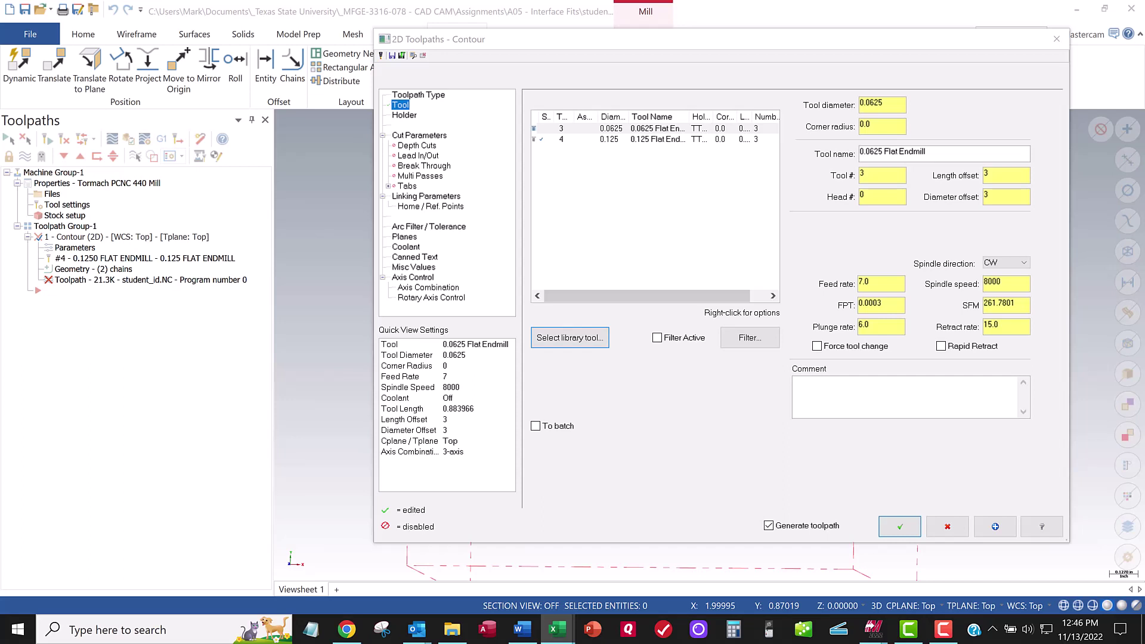
{"action": "left_click_drag", "start_coordinate": [1010, 281], "coordinate": [981, 284]}
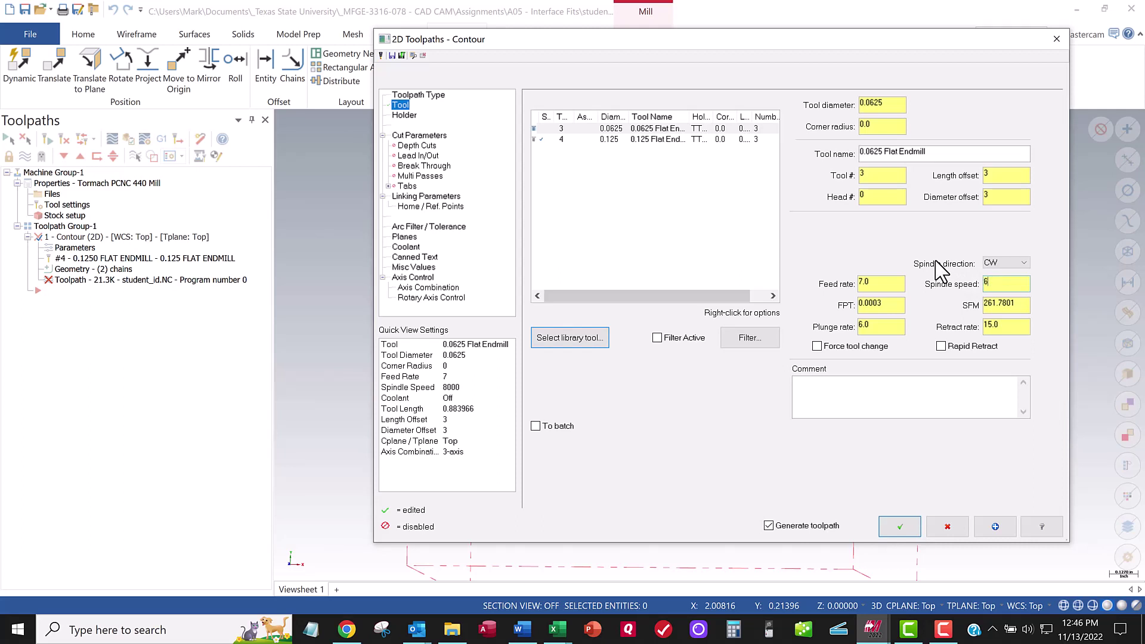
{"action": "key", "text": "Tab"}
Set the contour's absolute cutting depth to -0.03 in the linking parameters and accept the toolpath changes
{"action": "left_click", "coordinate": [441, 206]}
{"action": "left_click", "coordinate": [440, 197]}
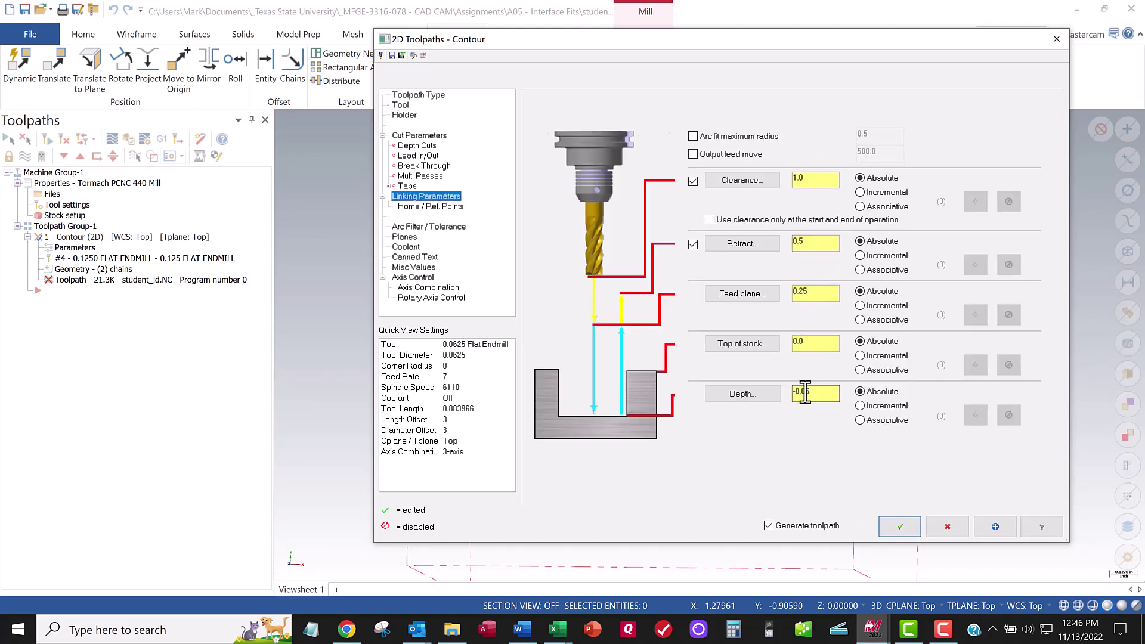
{"action": "left_click_drag", "start_coordinate": [806, 393], "coordinate": [844, 396]}
{"action": "left_click", "coordinate": [899, 527]}
Verify the updated contour toolpath to its end and inspect the spacing between the two machined zeros
{"action": "middle_click_drag", "start_coordinate": [647, 340], "coordinate": [580, 270]}
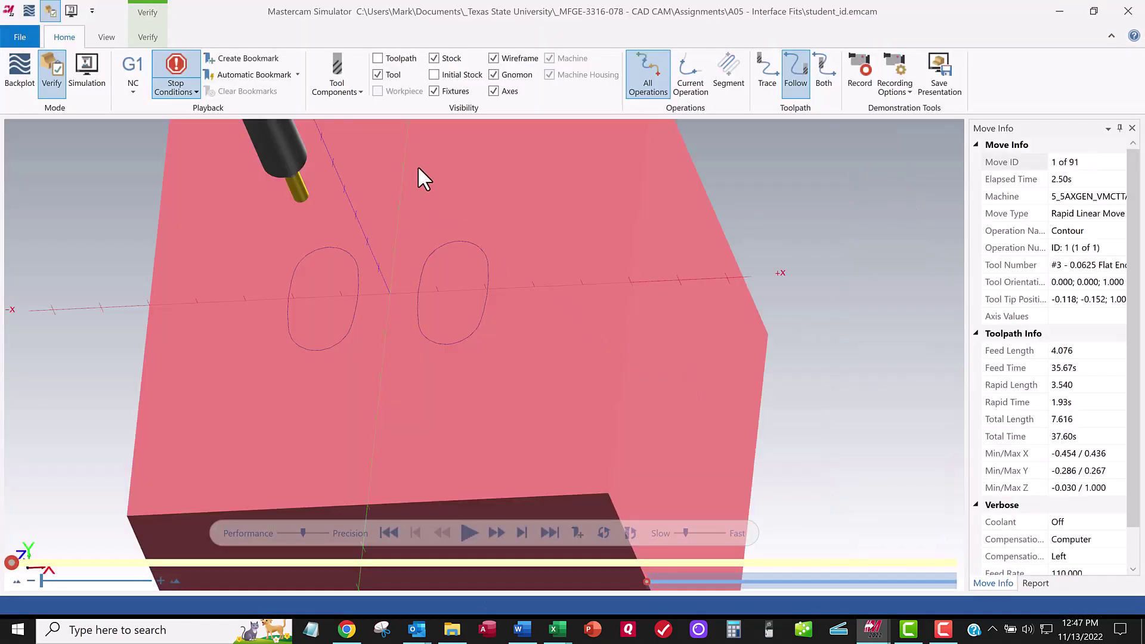
{"action": "left_click", "coordinate": [471, 534]}
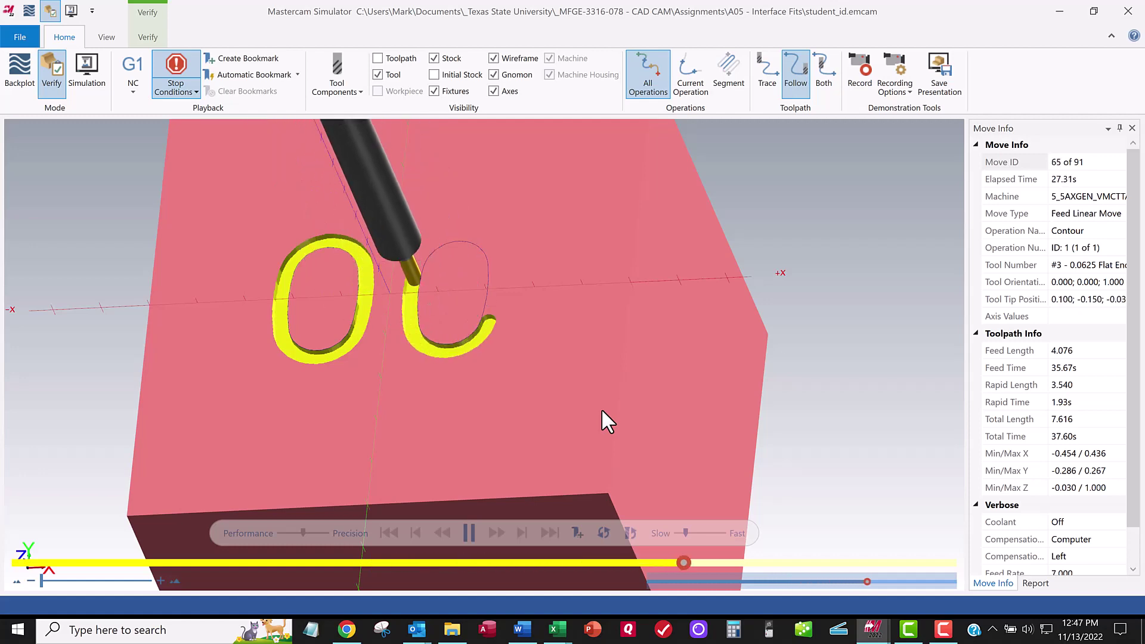
{"action": "scroll", "coordinate": [545, 387], "scroll_direction": "up", "scroll_amount": 2}
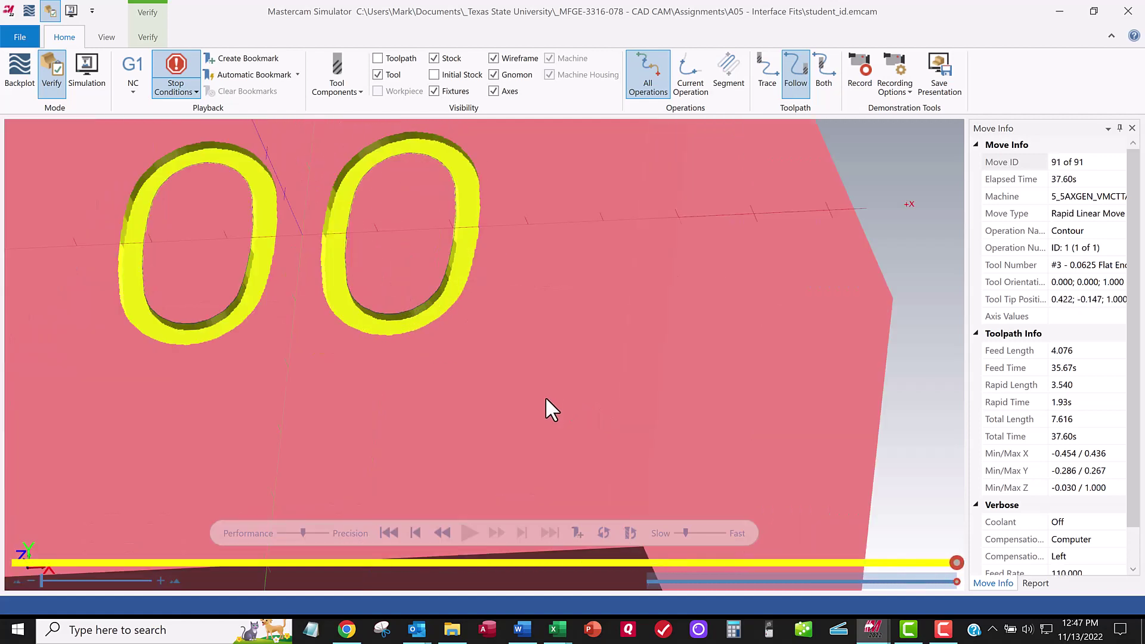
{"action": "scroll", "coordinate": [545, 388], "scroll_direction": "down", "scroll_amount": 5}
{"action": "middle_click_drag", "start_coordinate": [545, 387], "coordinate": [643, 374]}
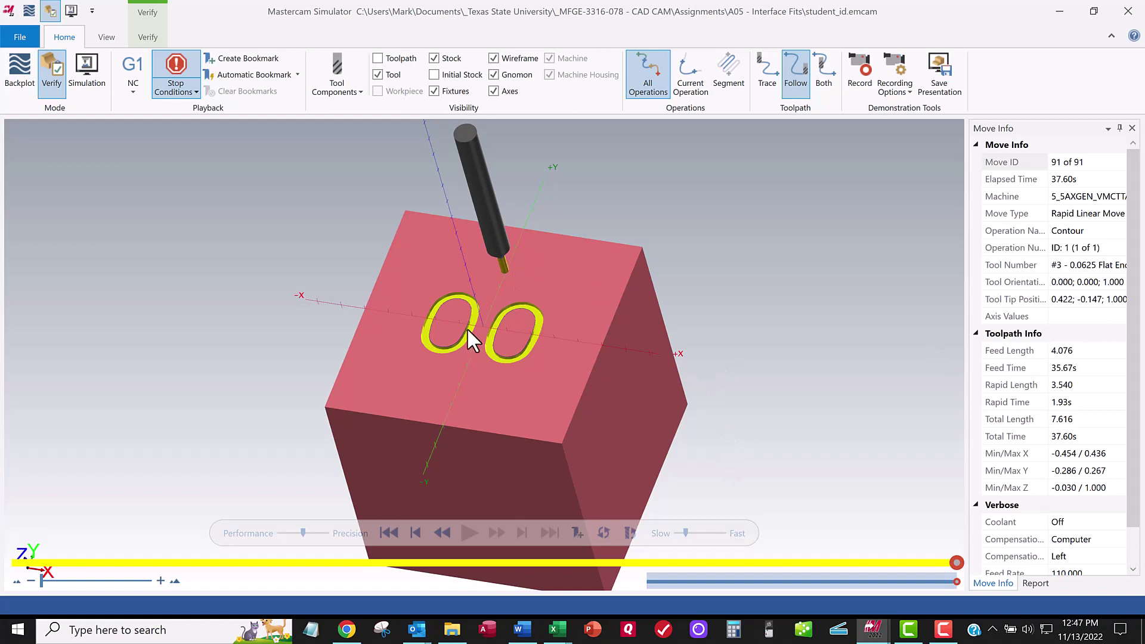
{"action": "middle_click_drag", "start_coordinate": [467, 328], "coordinate": [459, 345]}
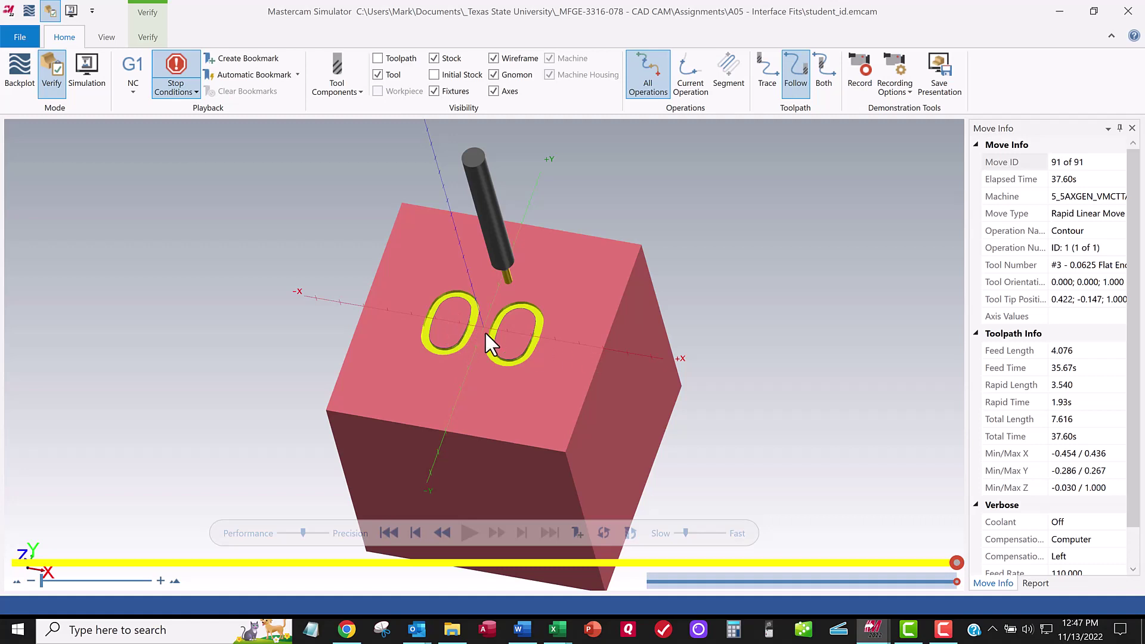
{"action": "scroll", "coordinate": [595, 377], "scroll_direction": "up", "scroll_amount": 1}
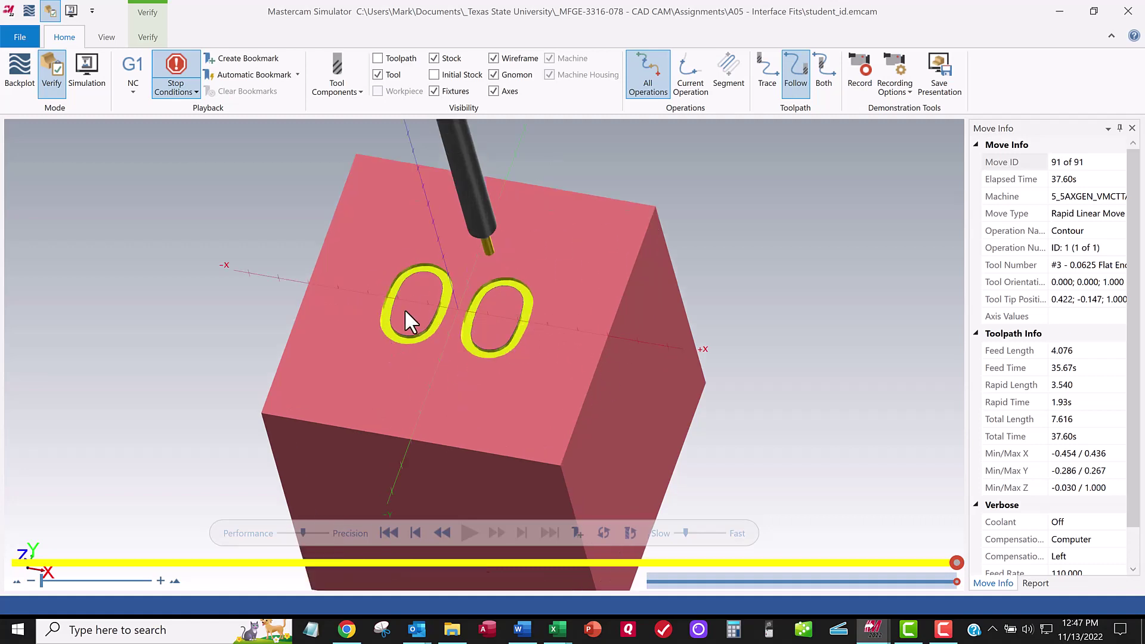